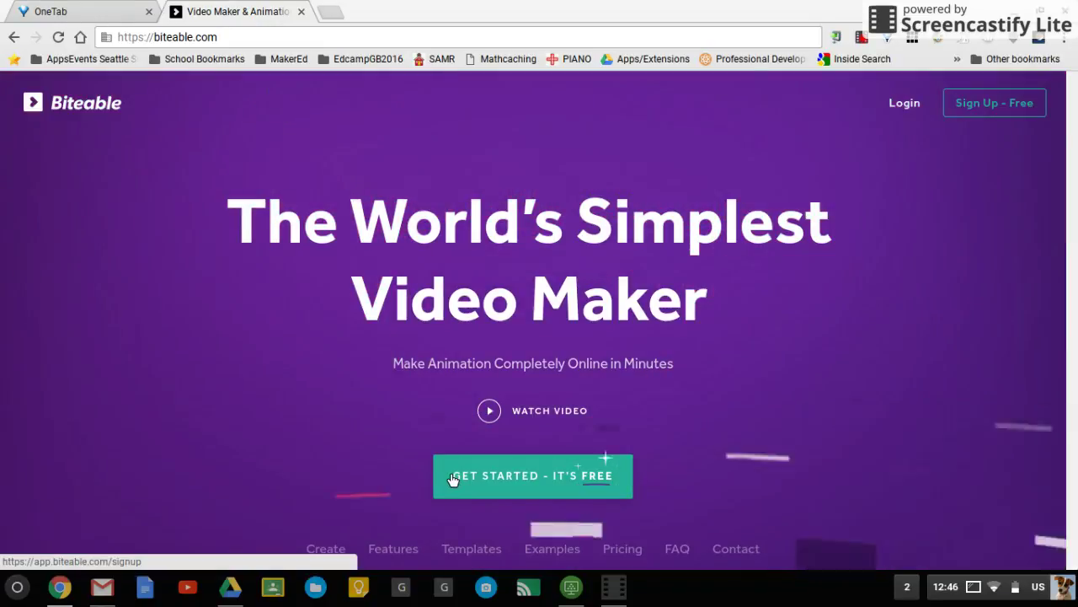
- Sign up for a free Biteable account with Google to reach the My Videos page
click(448, 477)
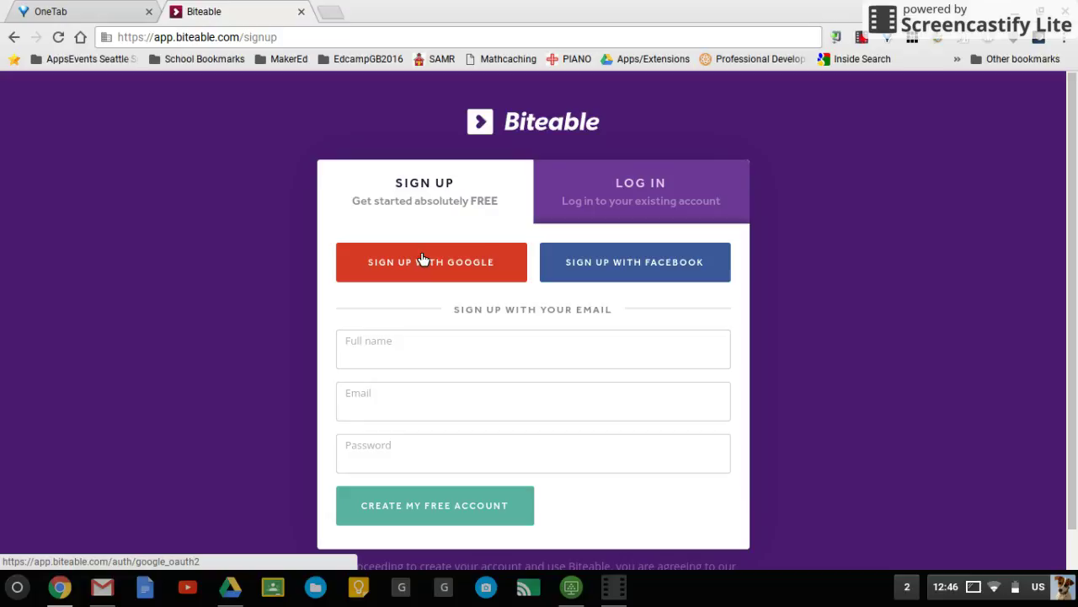
click(423, 257)
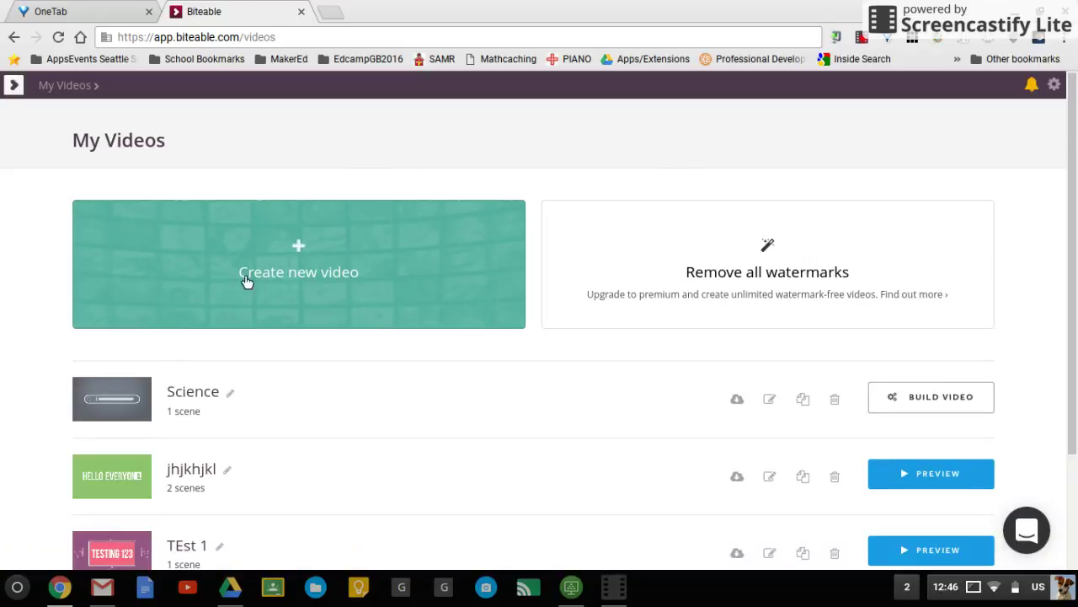
- Create a blank new video project titled 'Test Project on Energy'
click(328, 250)
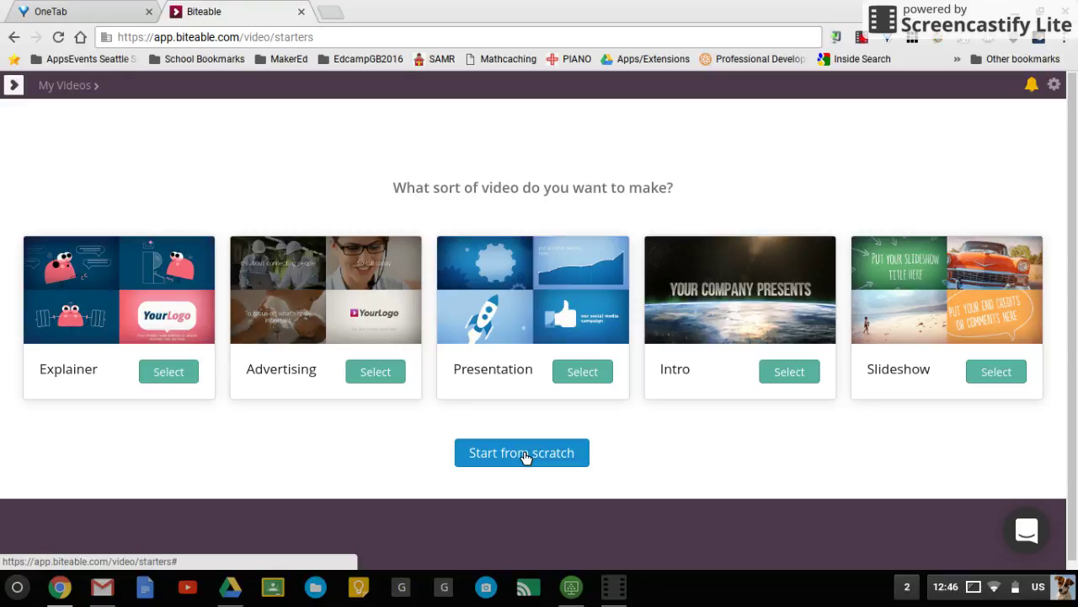
click(523, 455)
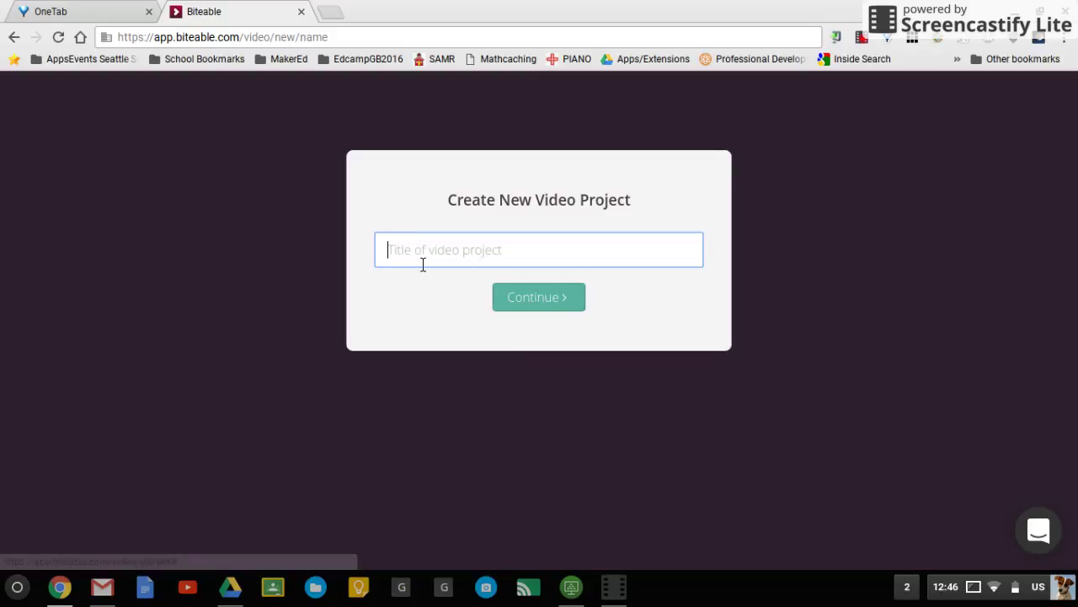
text(Test Project on Energy)
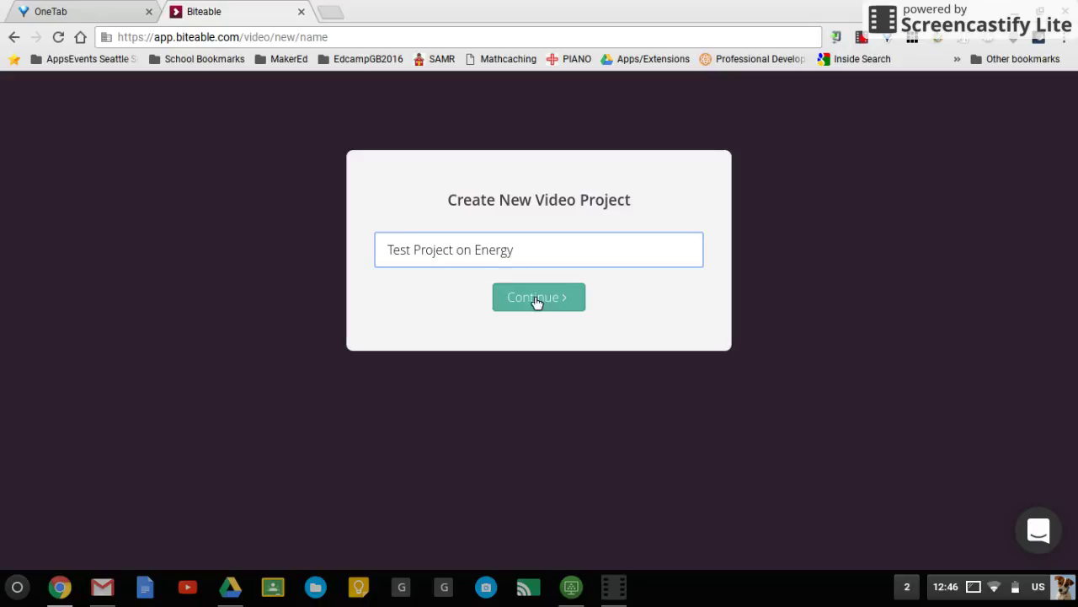
click(544, 304)
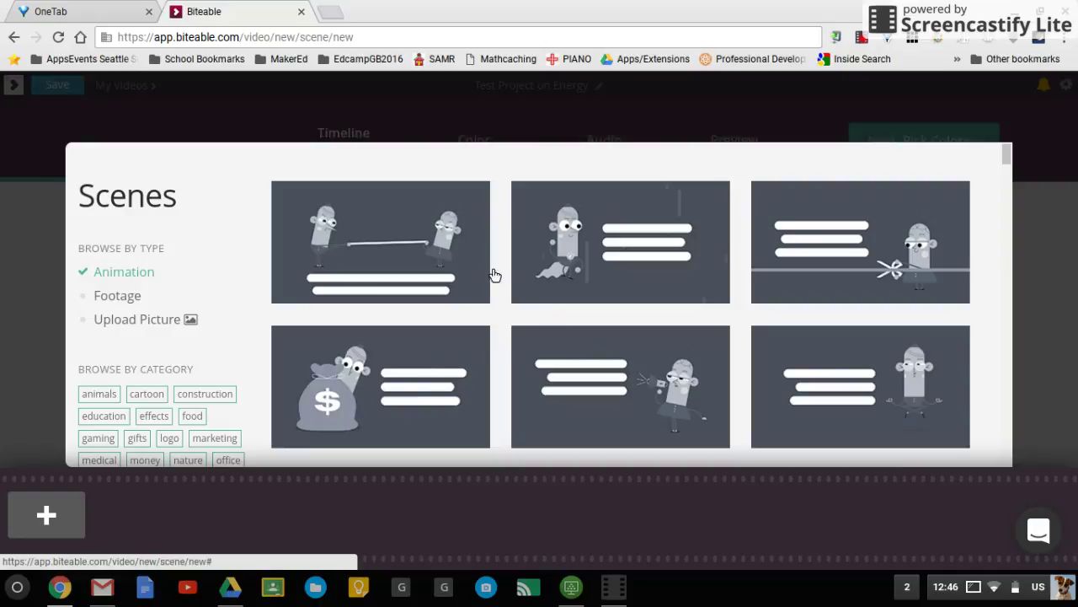
scroll(495, 320, down, 20)
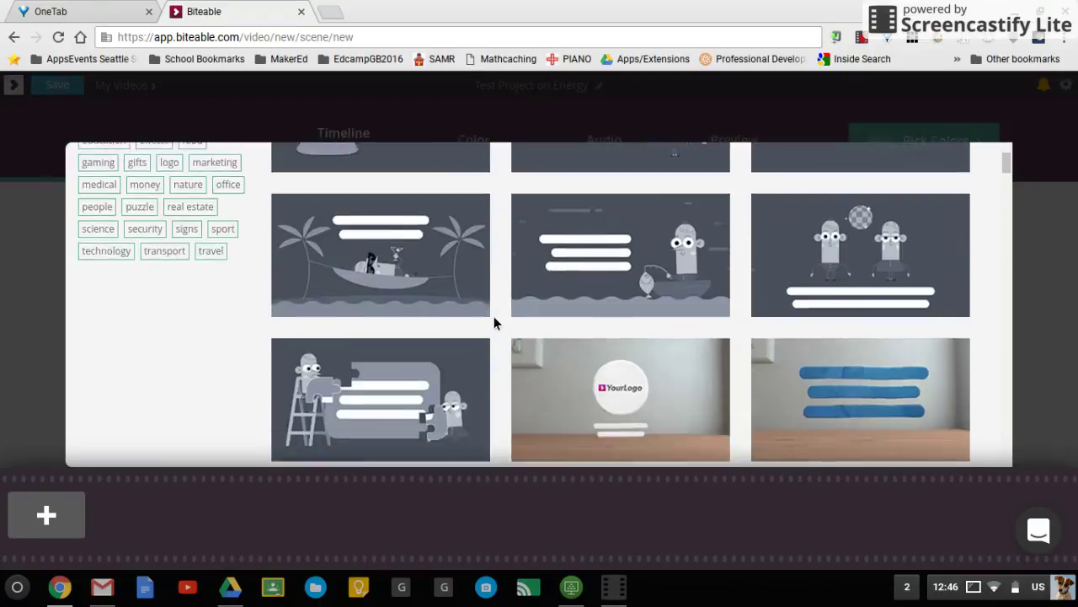
scroll(495, 323, down, 20)
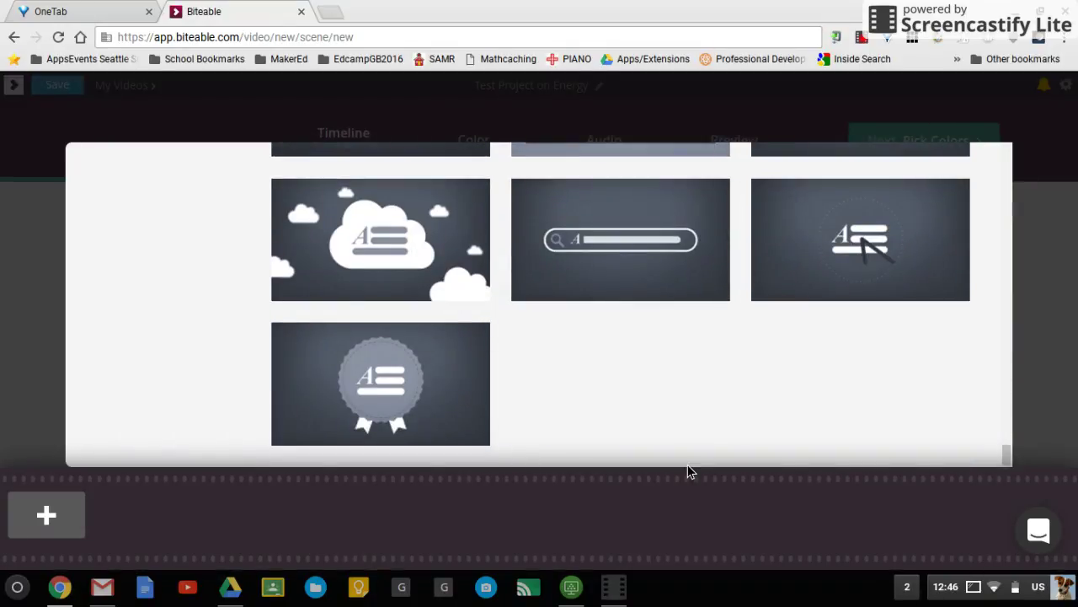
scroll(605, 341, up, 4)
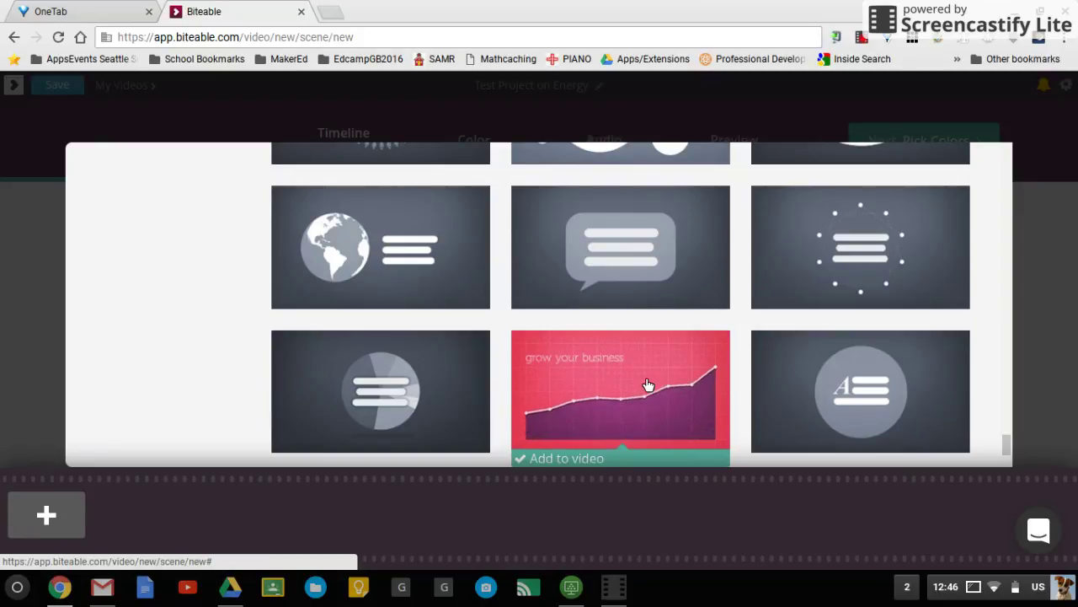
scroll(648, 385, up, 1)
scroll(646, 385, up, 2)
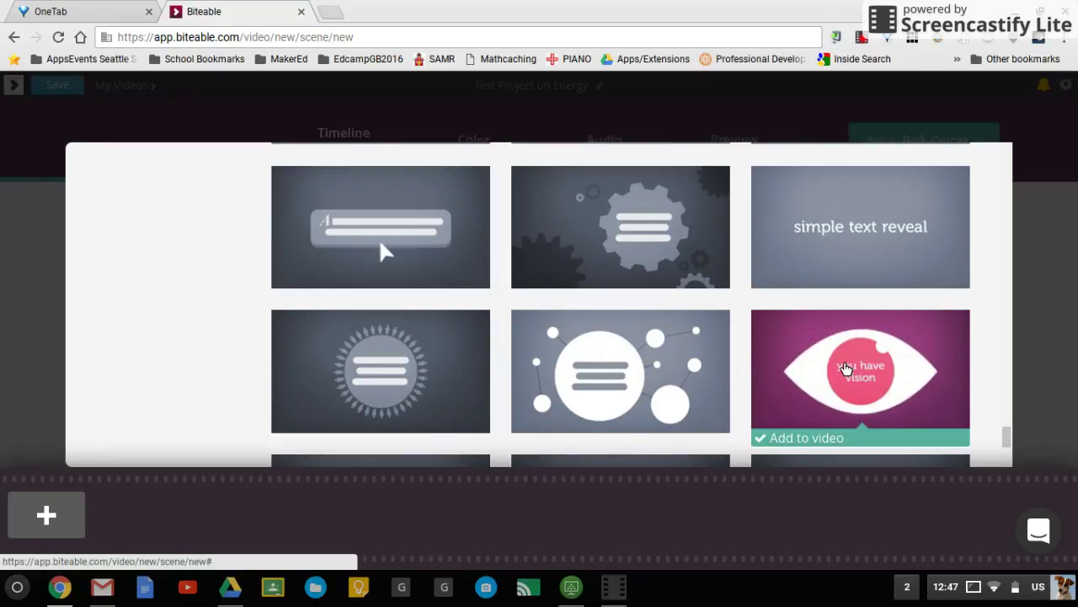
click(459, 231)
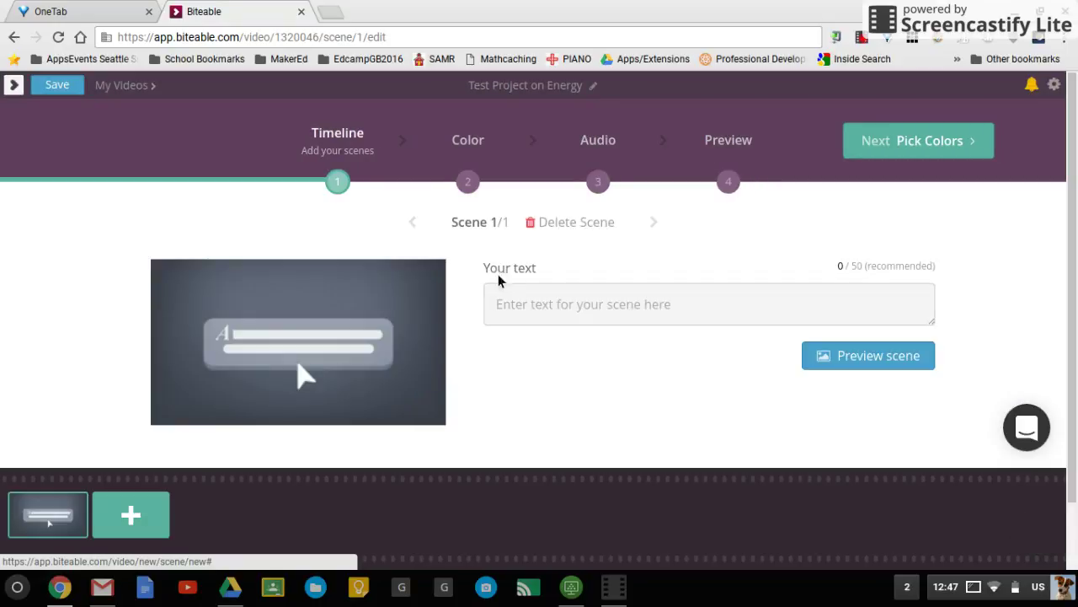
- Caption scene 1 'Wind Energy is "Blowing" My Mind!' and refresh its preview
click(530, 305)
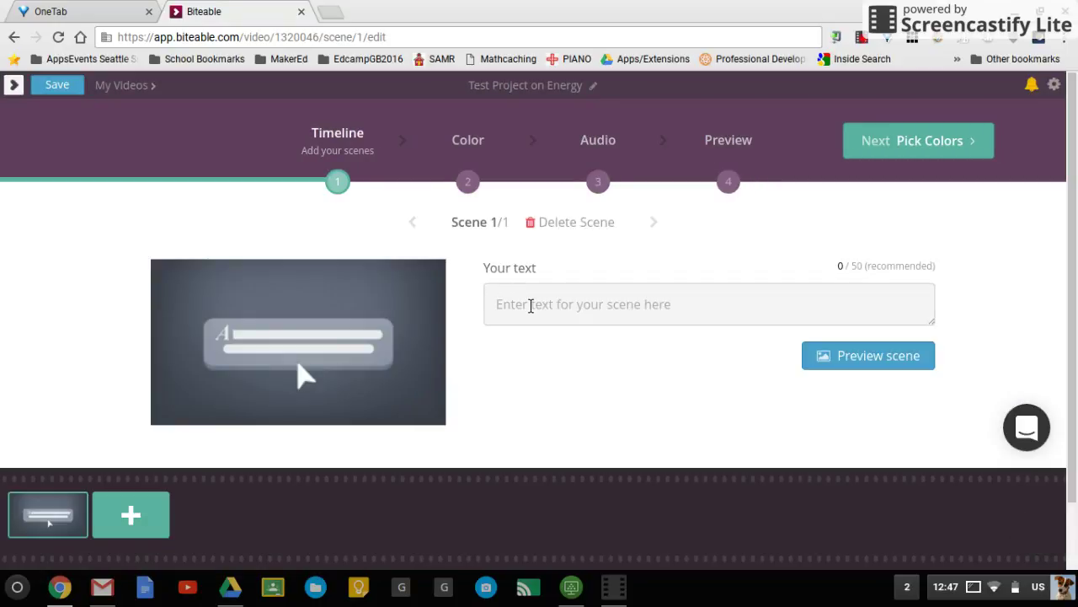
text(Wind Energy is)
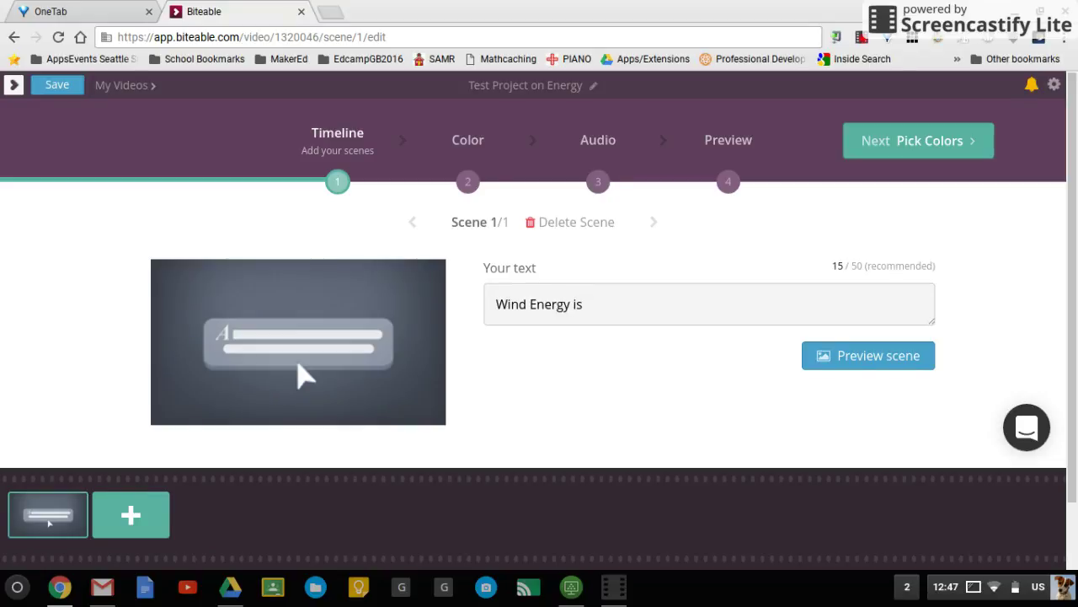
text( "Blw)
text(wing" My Mind!)
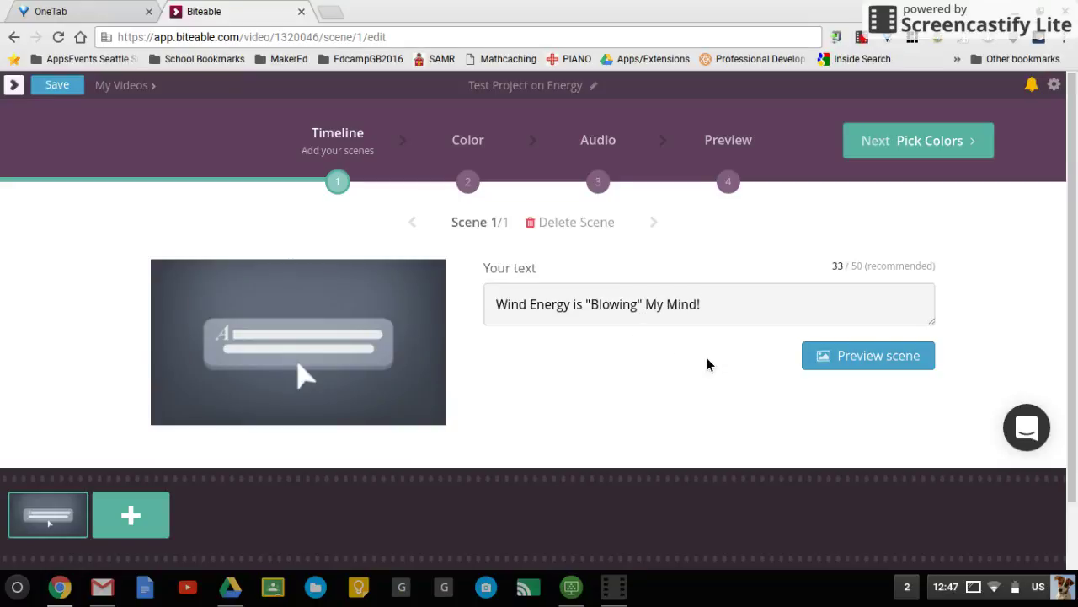
click(825, 368)
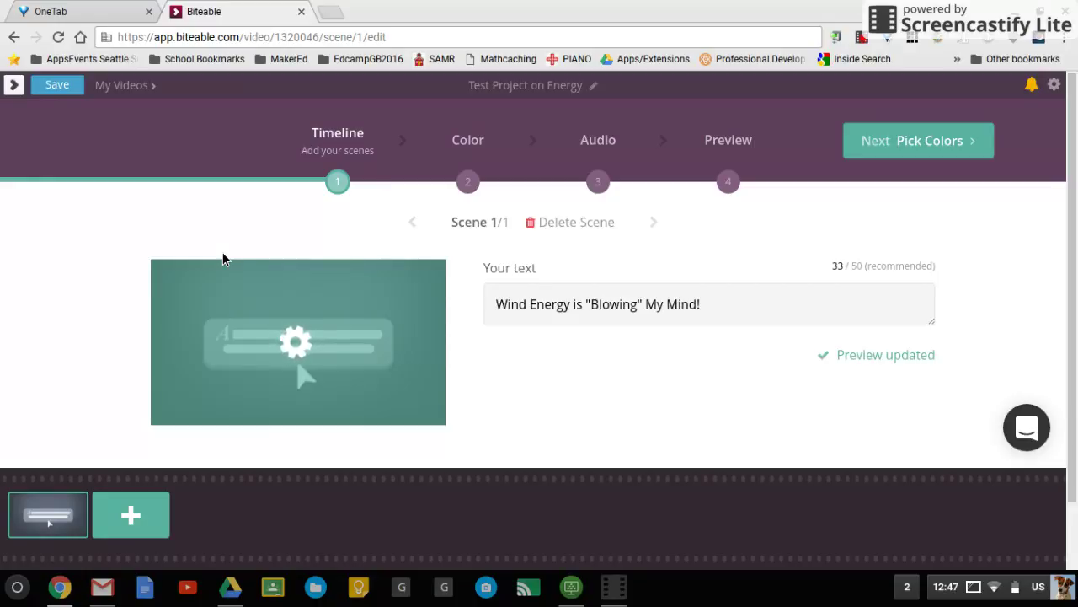
- Open the timeline's scene library and browse the templates for the clay lightning-in-a-room scene
click(163, 522)
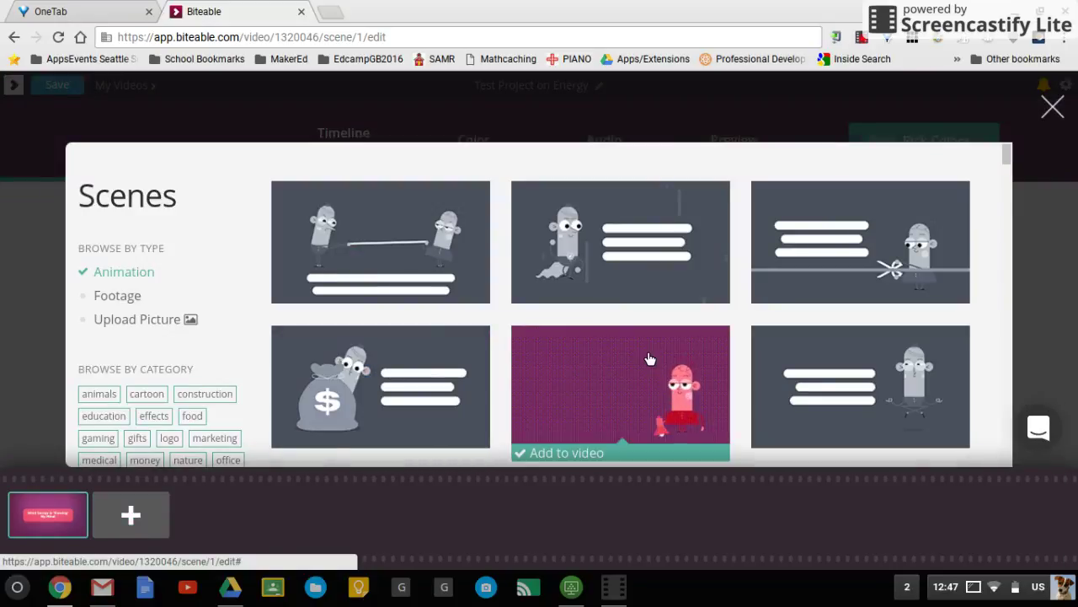
scroll(647, 360, down, 2)
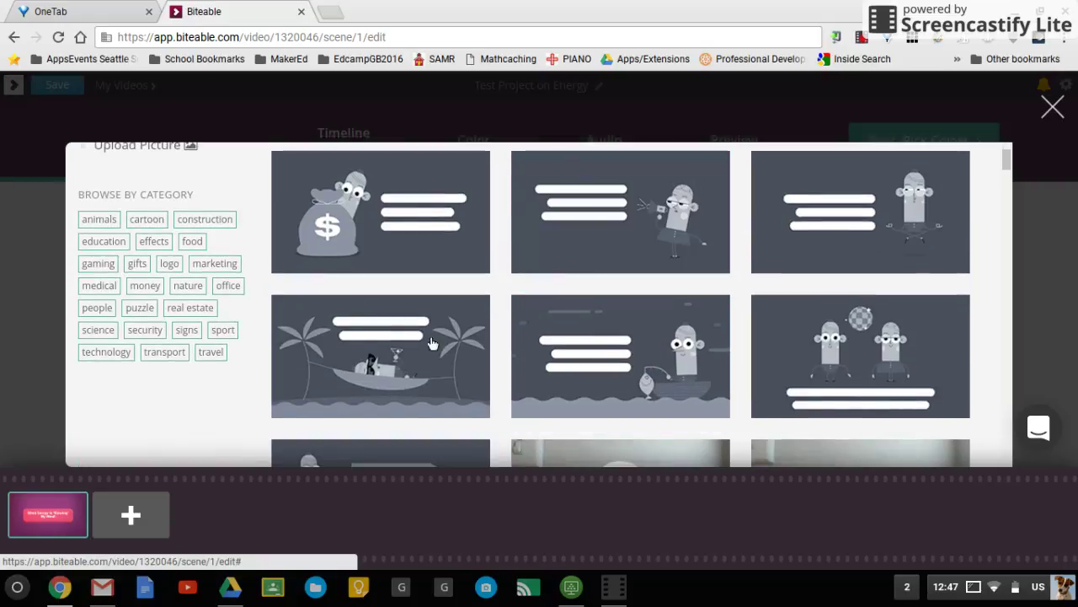
mouse_move(603, 364)
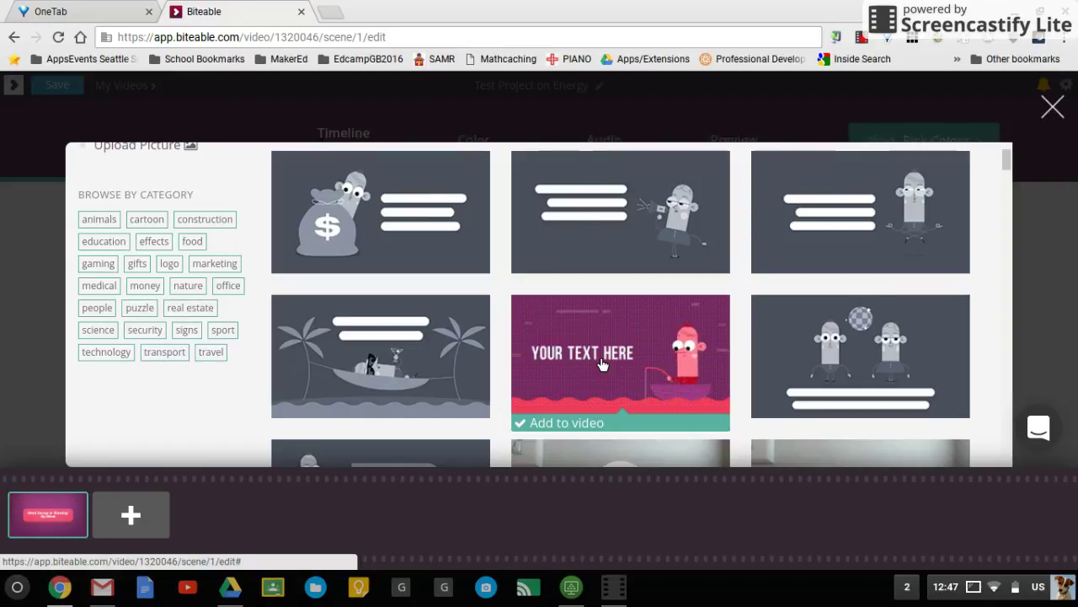
scroll(603, 364, down, 2)
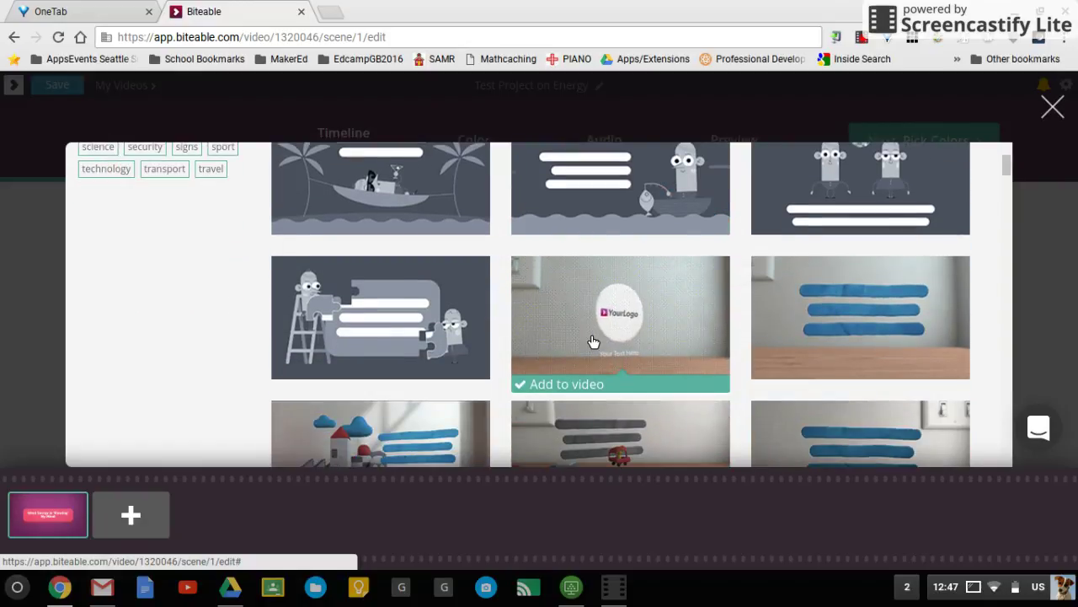
scroll(594, 346, down, 1)
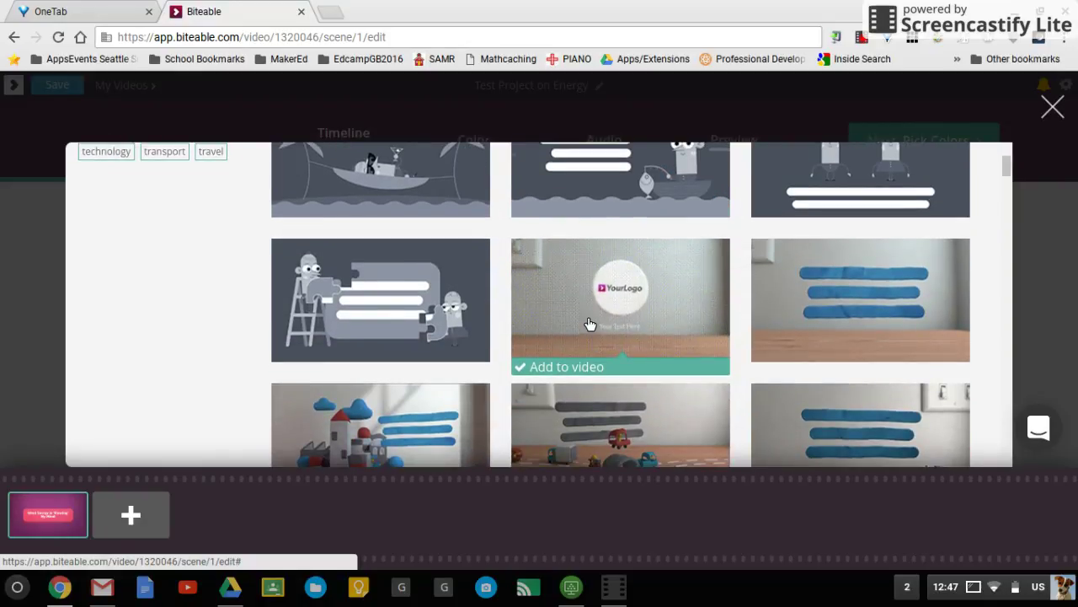
mouse_move(824, 314)
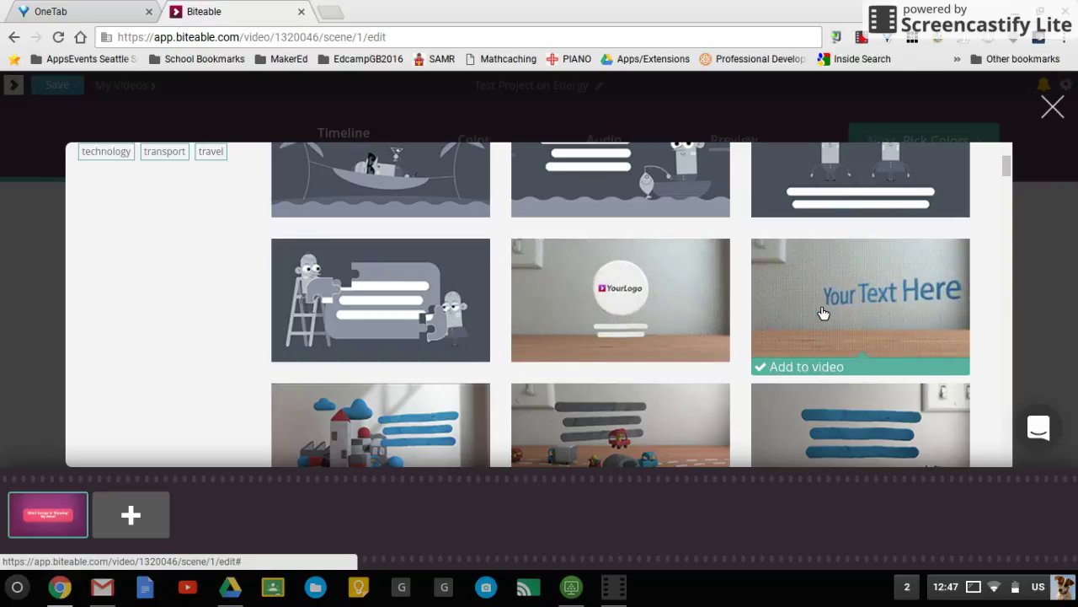
scroll(821, 308, down, 1)
mouse_move(821, 388)
scroll(821, 387, down, 4)
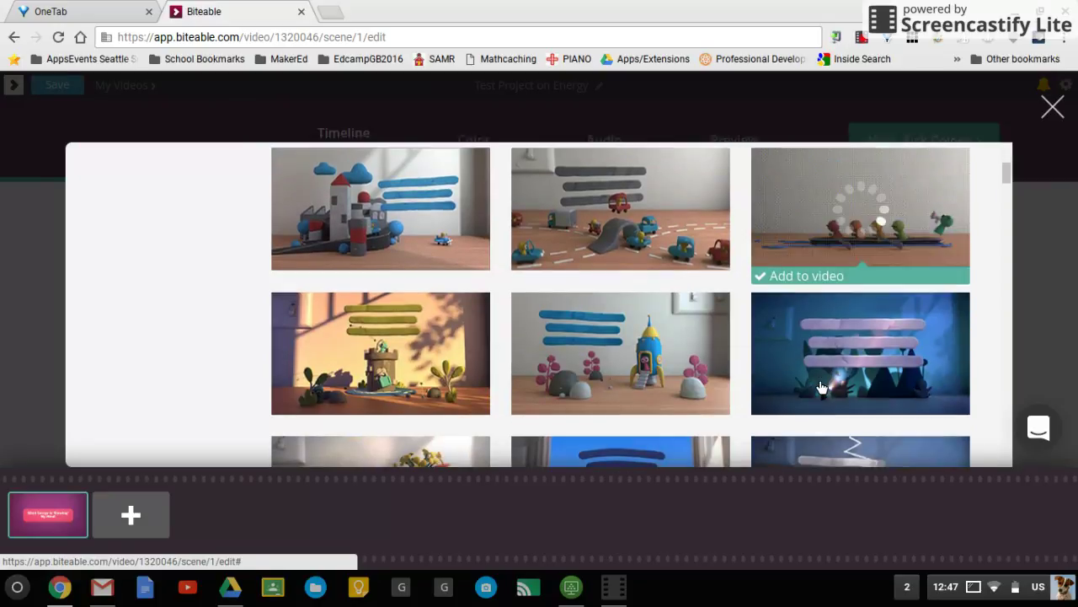
mouse_move(582, 312)
scroll(585, 316, up, 3)
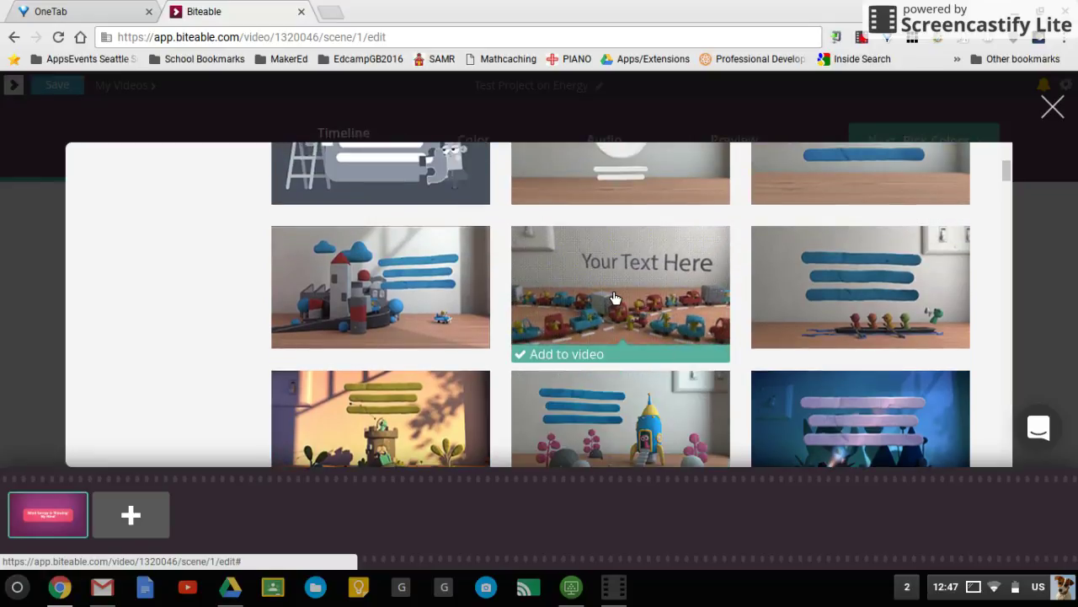
scroll(606, 288, down, 3)
scroll(607, 286, down, 3)
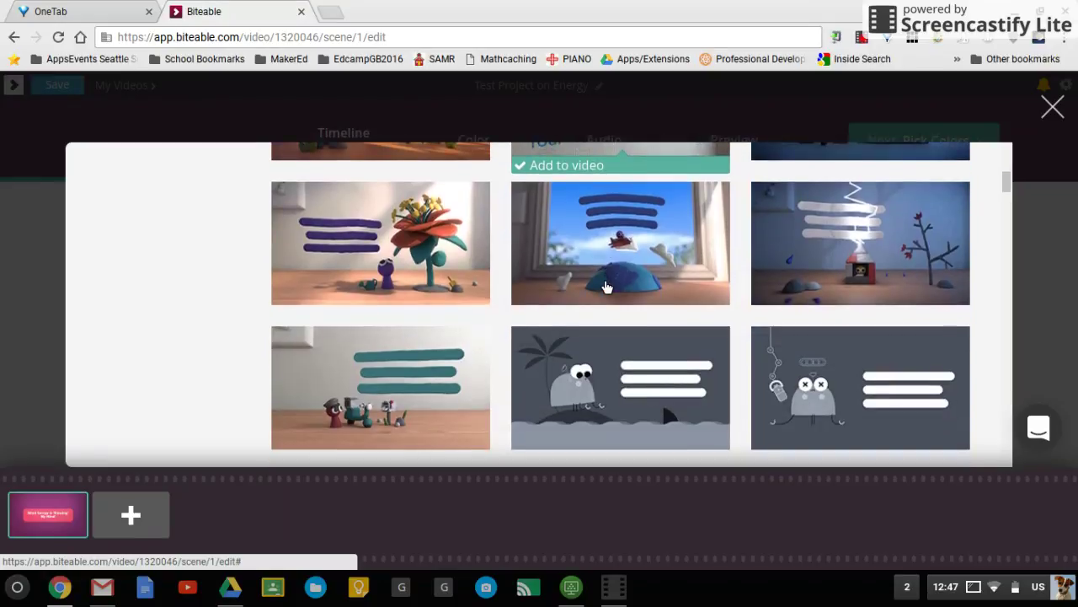
scroll(640, 274, up, 2)
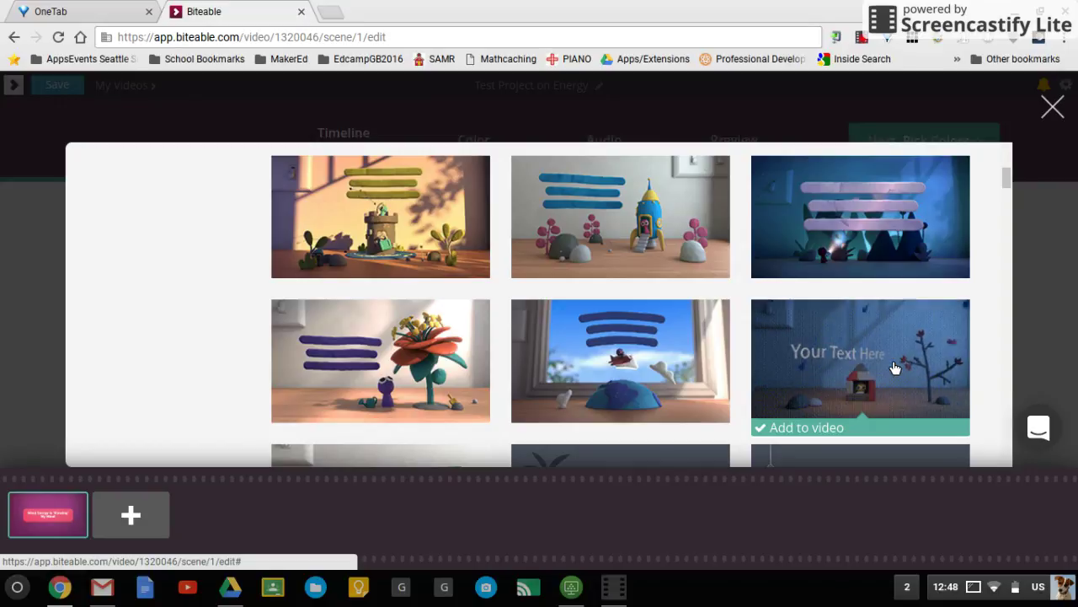
scroll(893, 368, down, 3)
scroll(894, 369, down, 3)
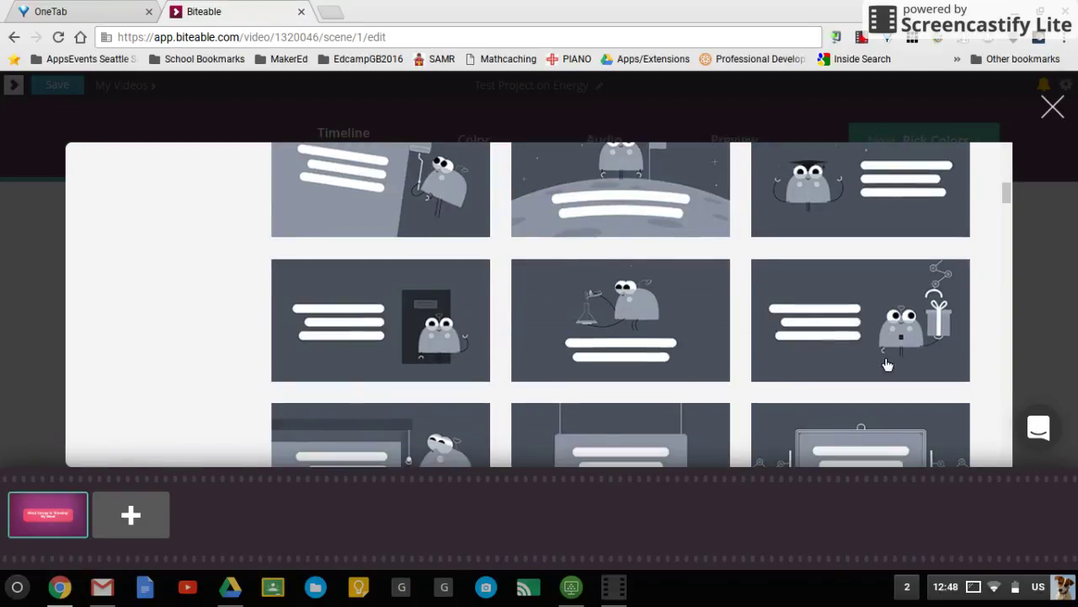
scroll(890, 368, up, 5)
- Add the lightning room scene as scene 2 and caption it 'Electricity - The "Shocking" Truth!'
click(861, 321)
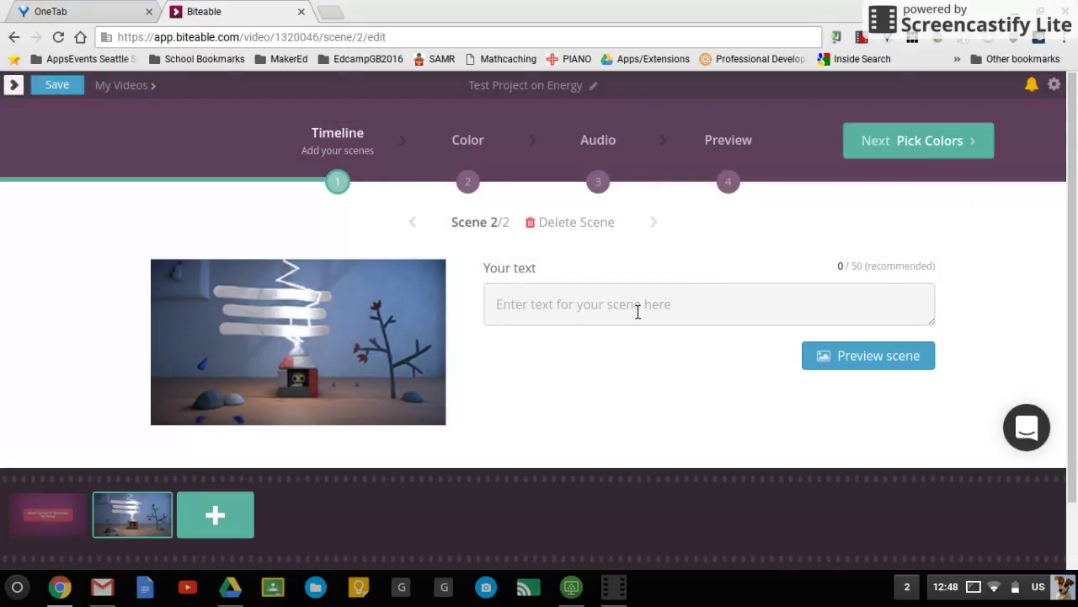
text(Electrici)
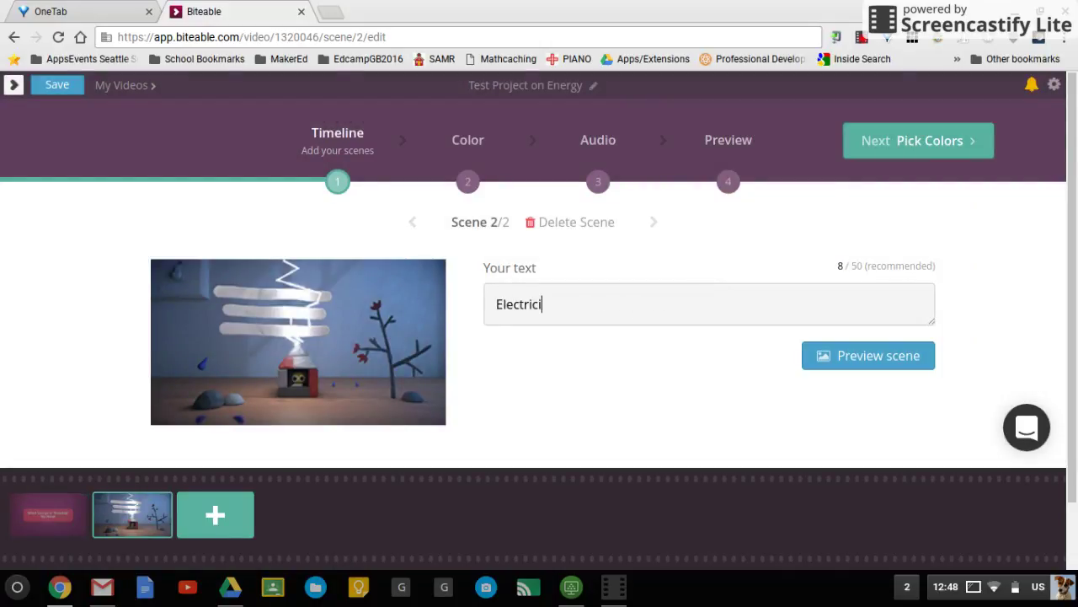
text(ty - The "Shocking)
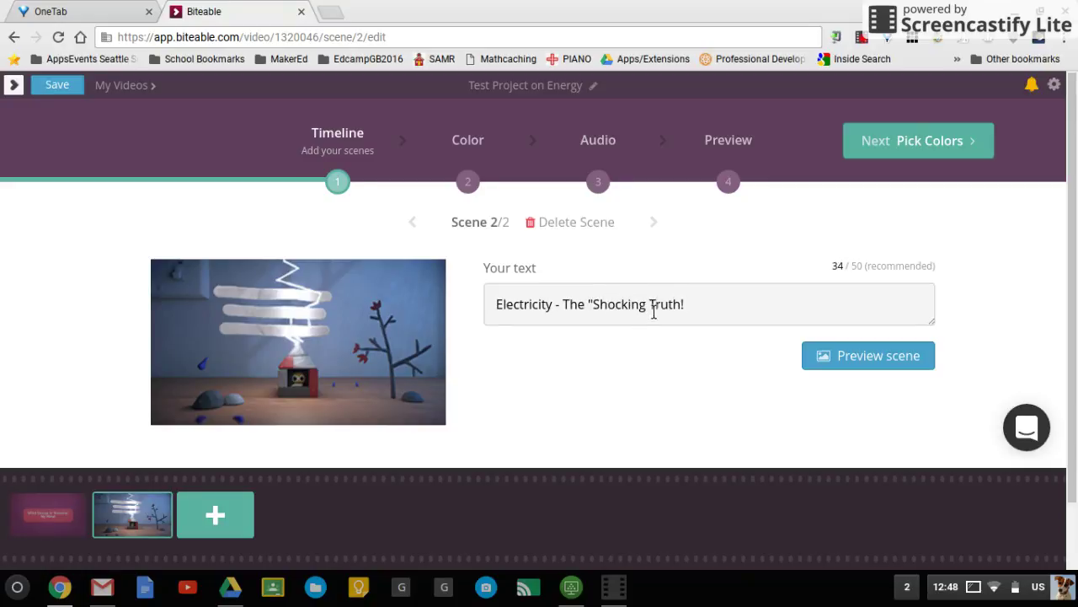
text(")
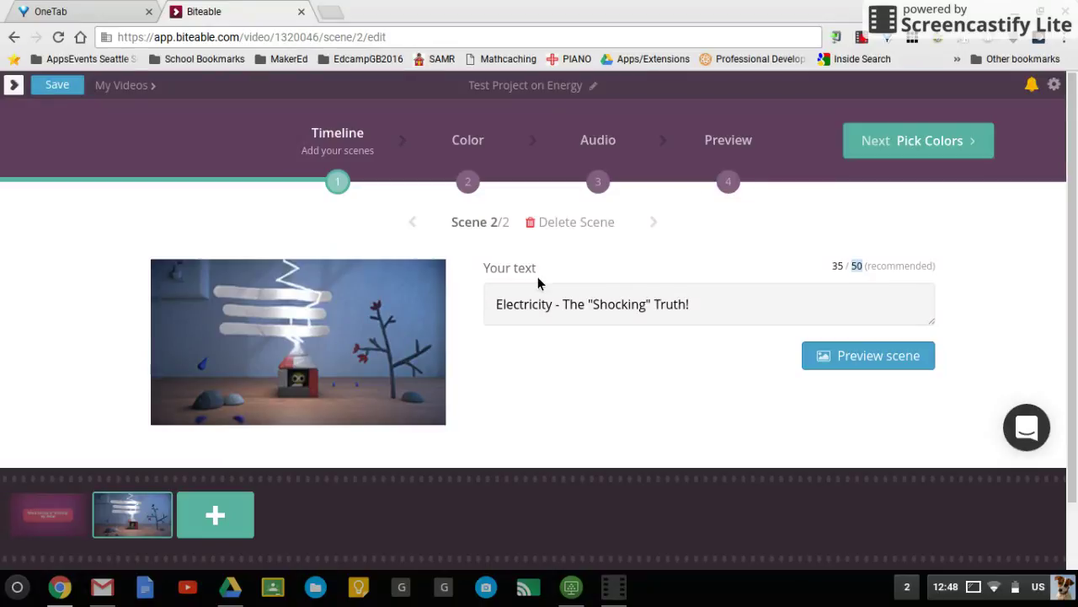
- Apply the blue and light-grey ready-made palette and review its background colours
click(887, 152)
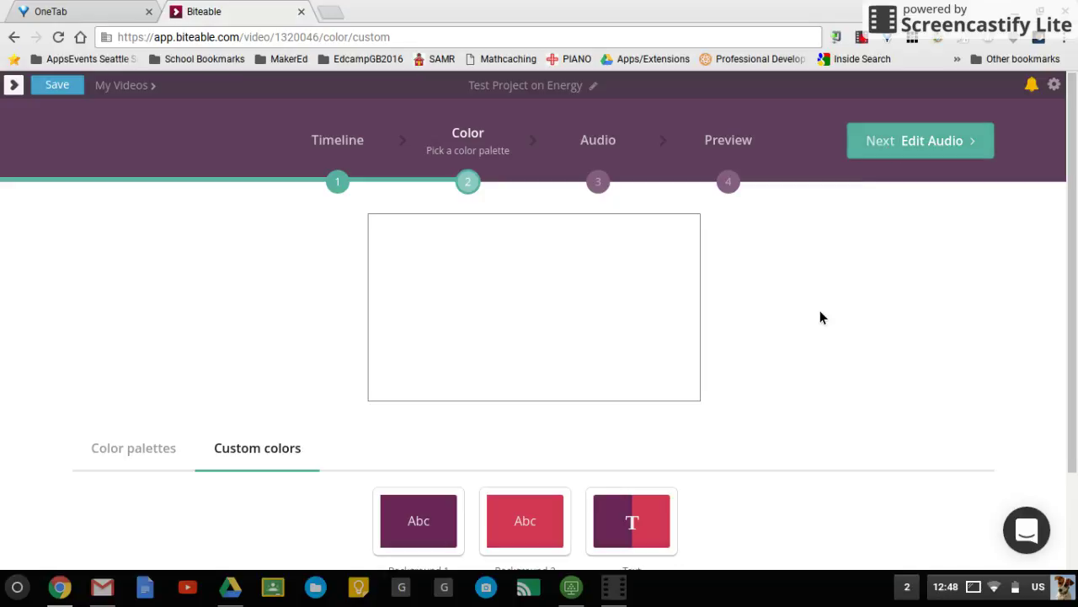
scroll(210, 325, down, 3)
click(149, 330)
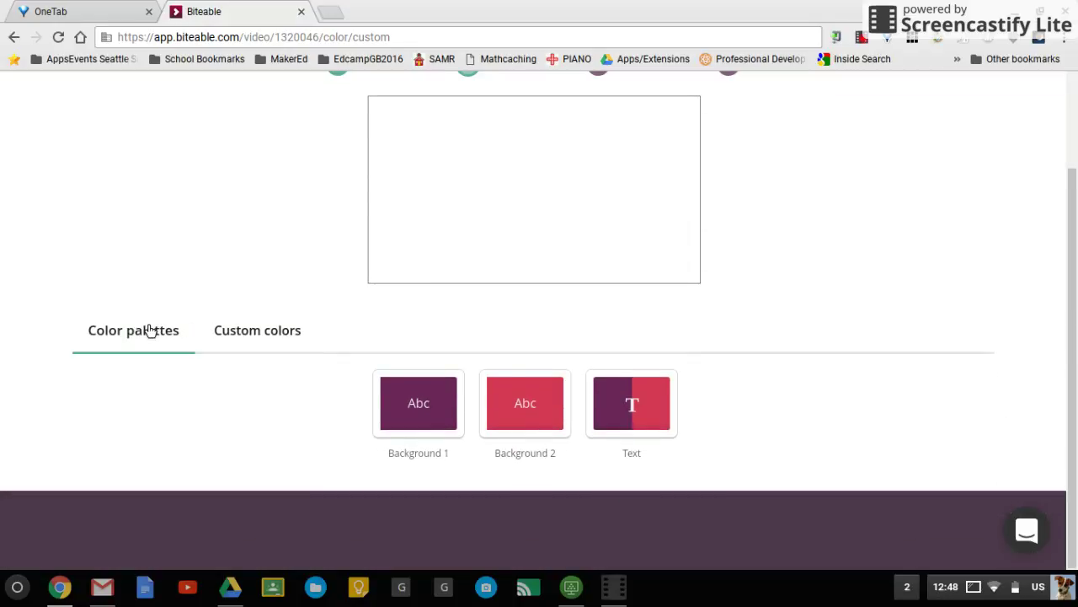
scroll(447, 421, down, 3)
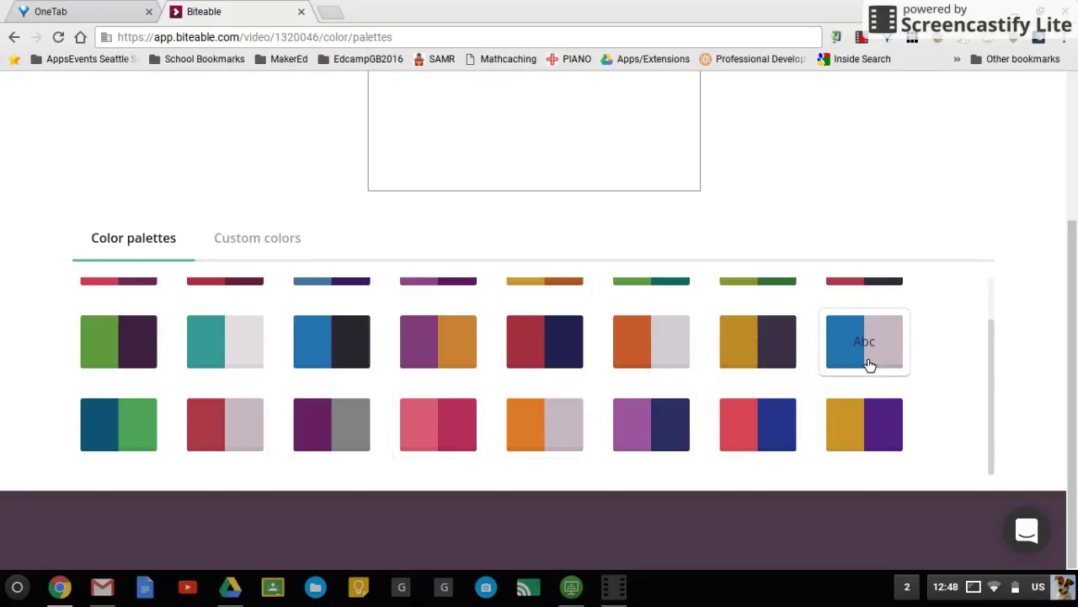
scroll(679, 354, up, 3)
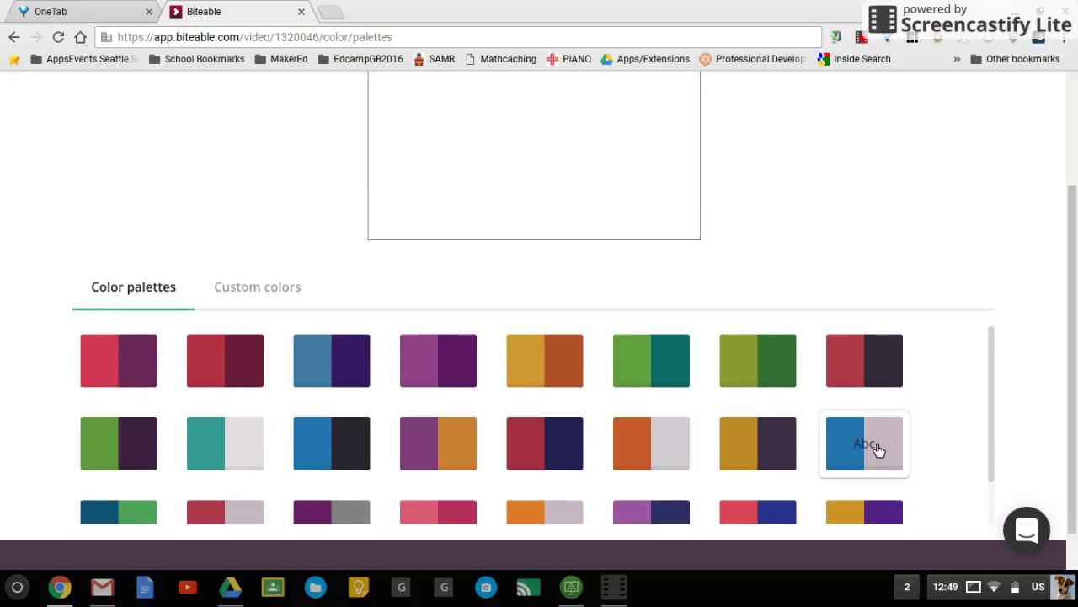
scroll(665, 397, up, 3)
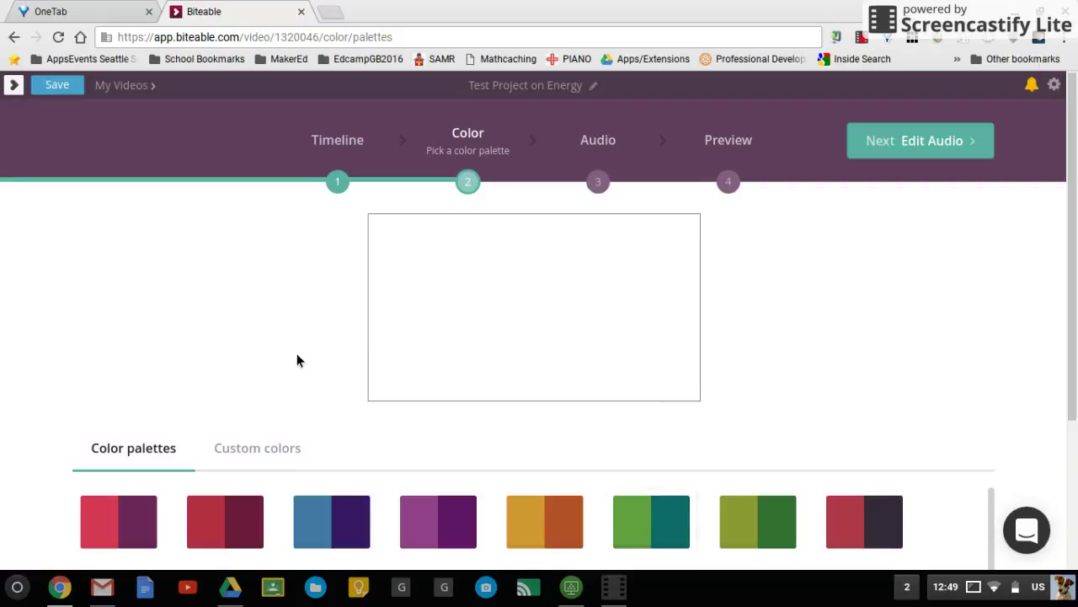
scroll(289, 301, down, 3)
click(287, 305)
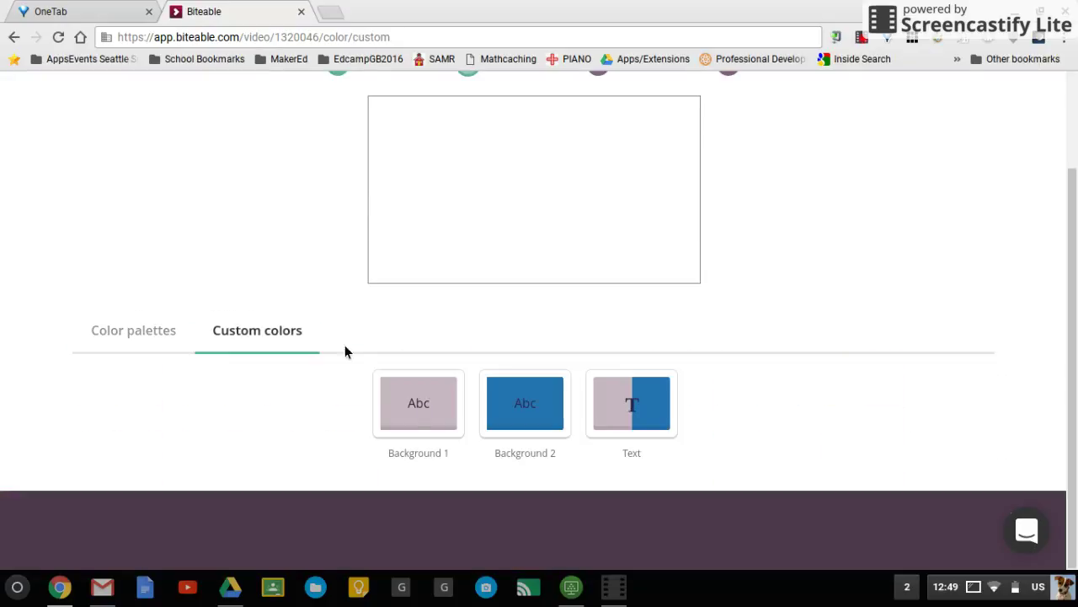
click(539, 413)
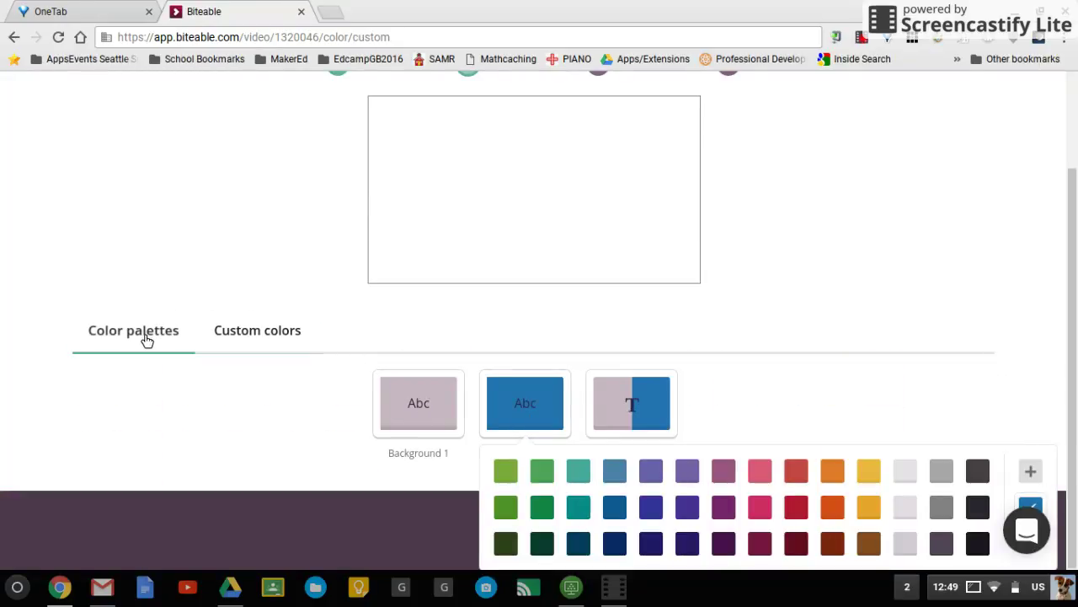
click(147, 339)
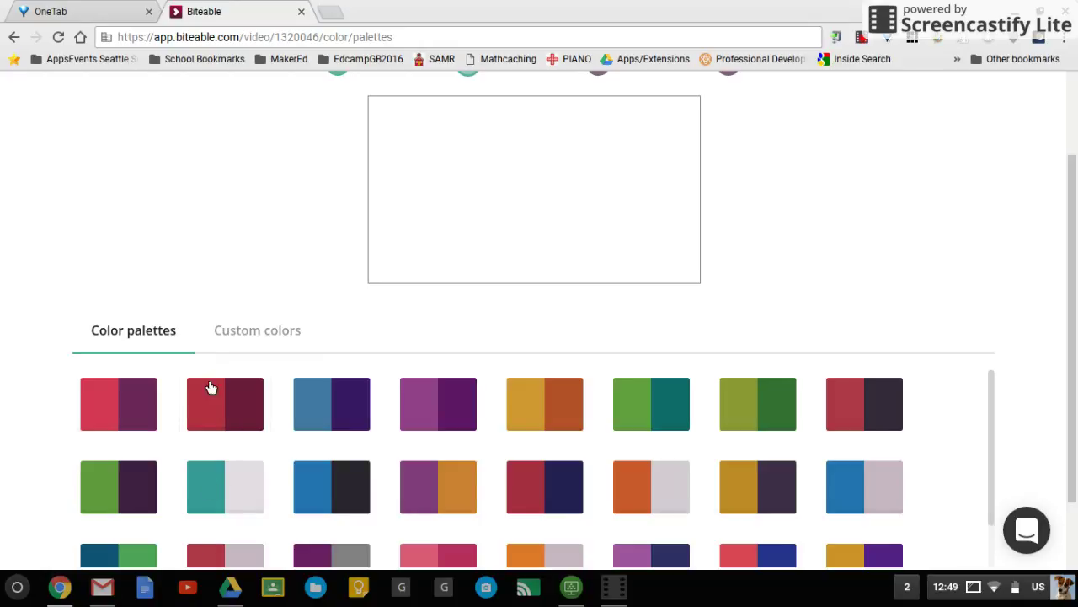
scroll(404, 210, up, 2)
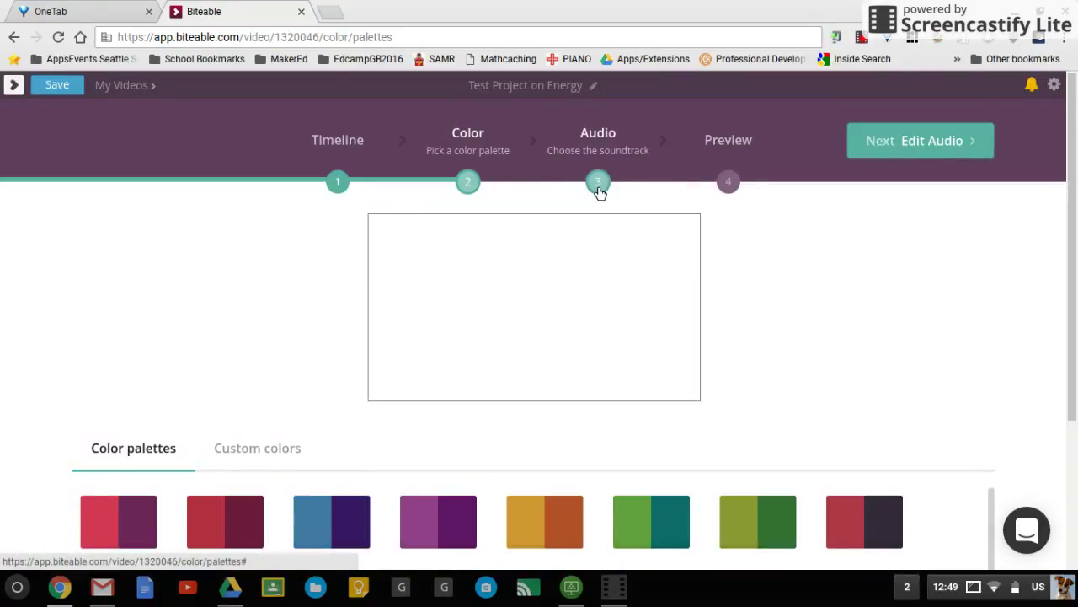
- Play and stop a sample of the 'Alternative - Bright Bucket' soundtrack, then go to Preview
click(891, 133)
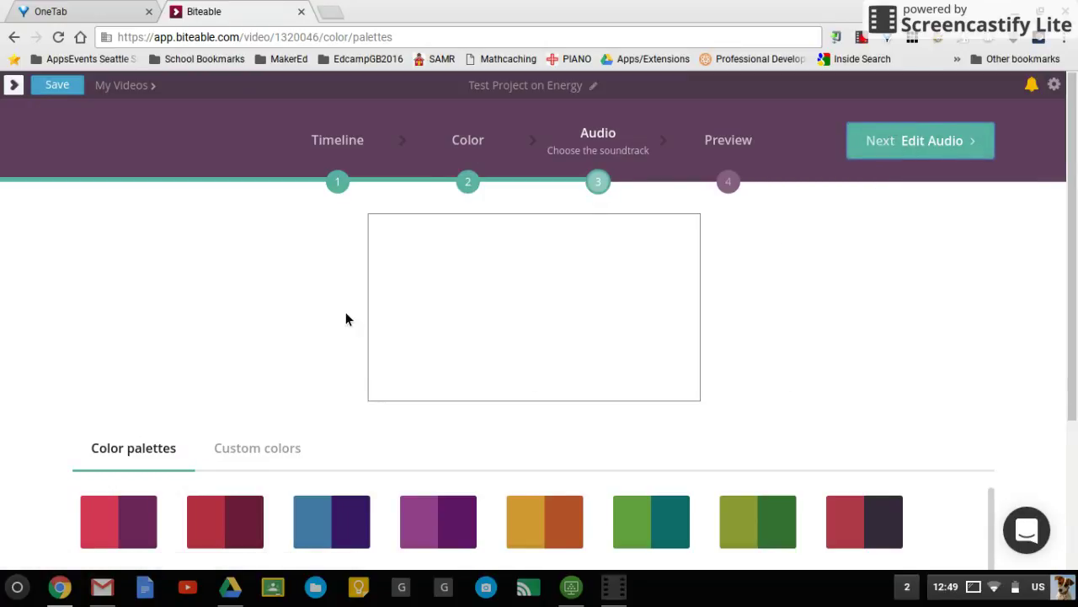
scroll(217, 301, down, 3)
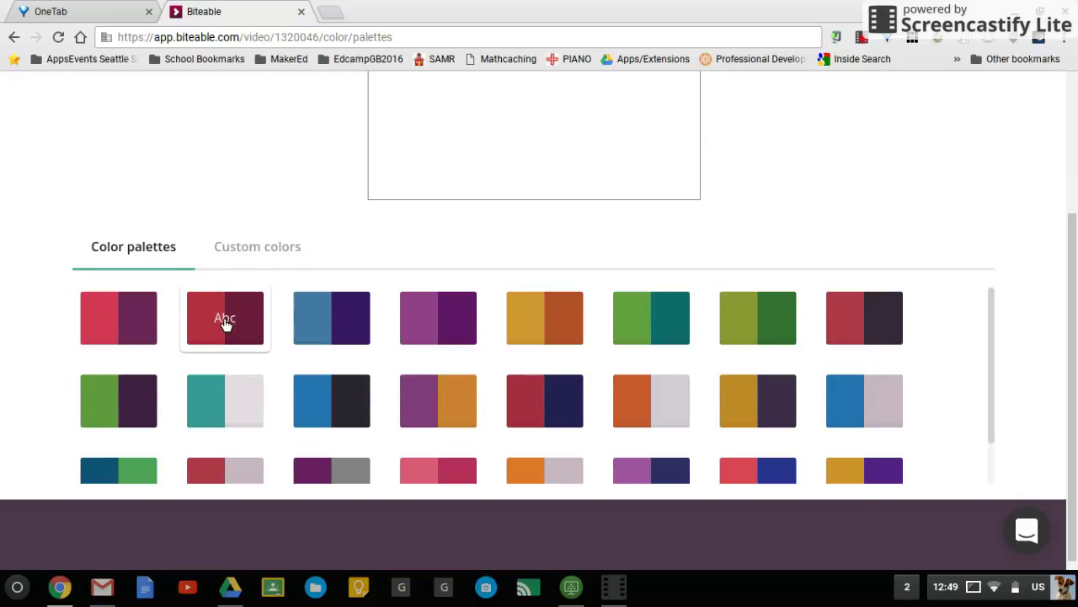
scroll(392, 271, up, 3)
scroll(615, 266, up, 1)
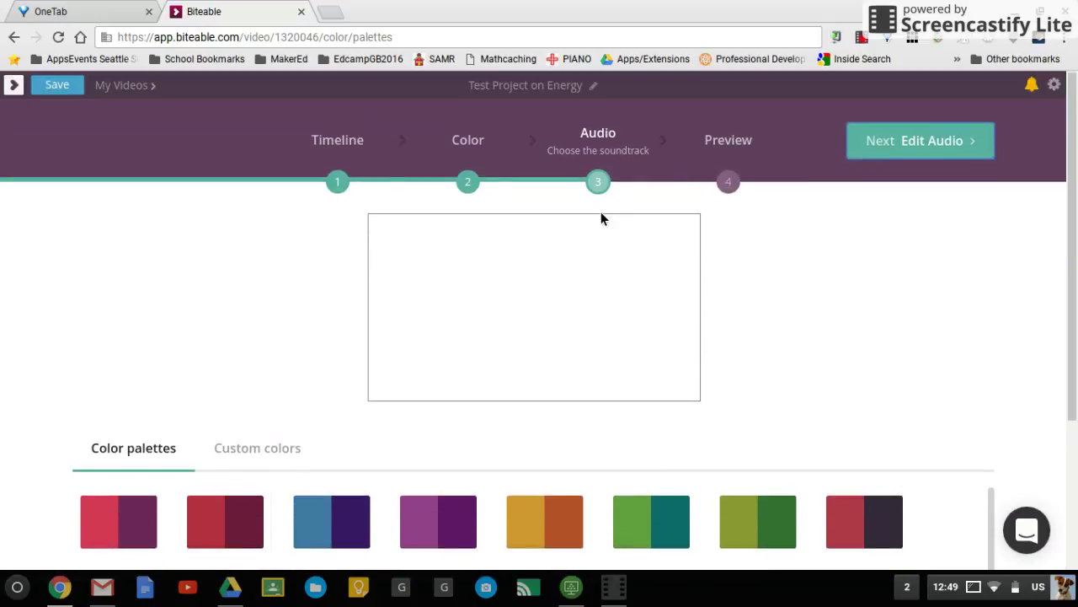
click(598, 184)
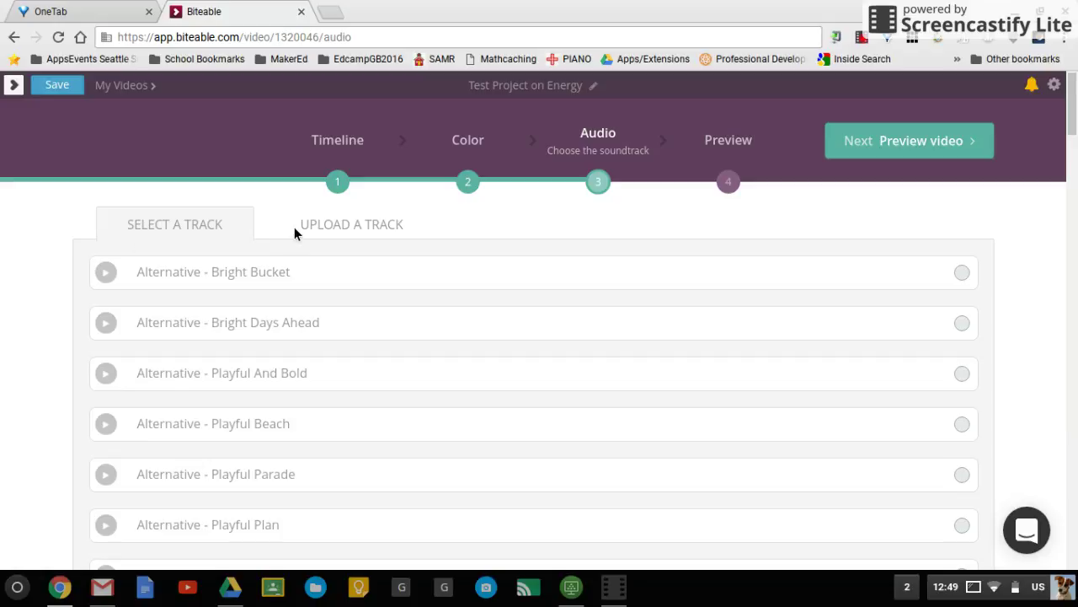
click(107, 275)
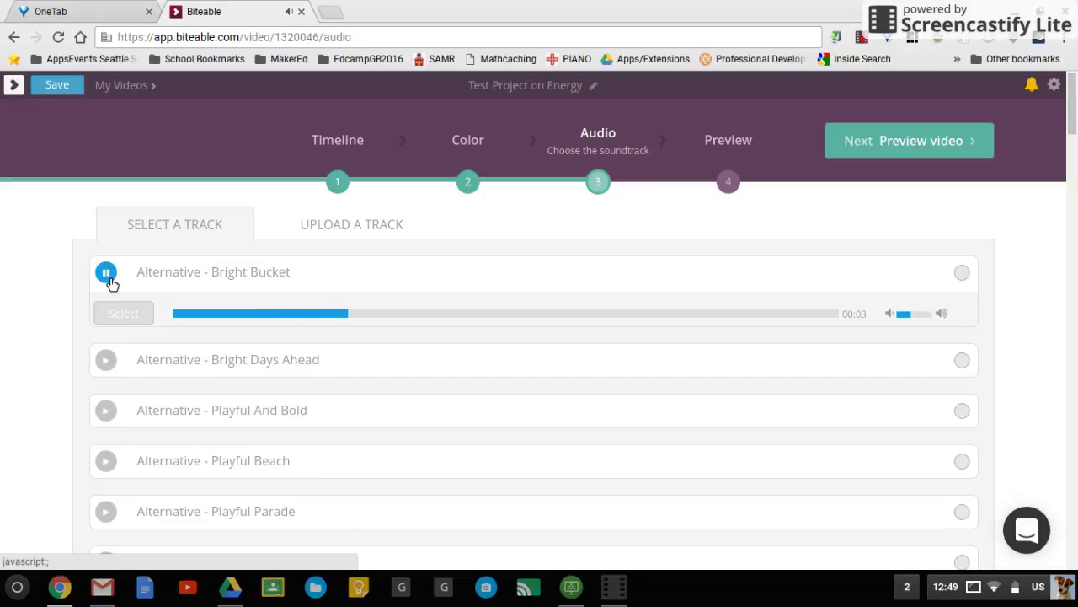
click(108, 276)
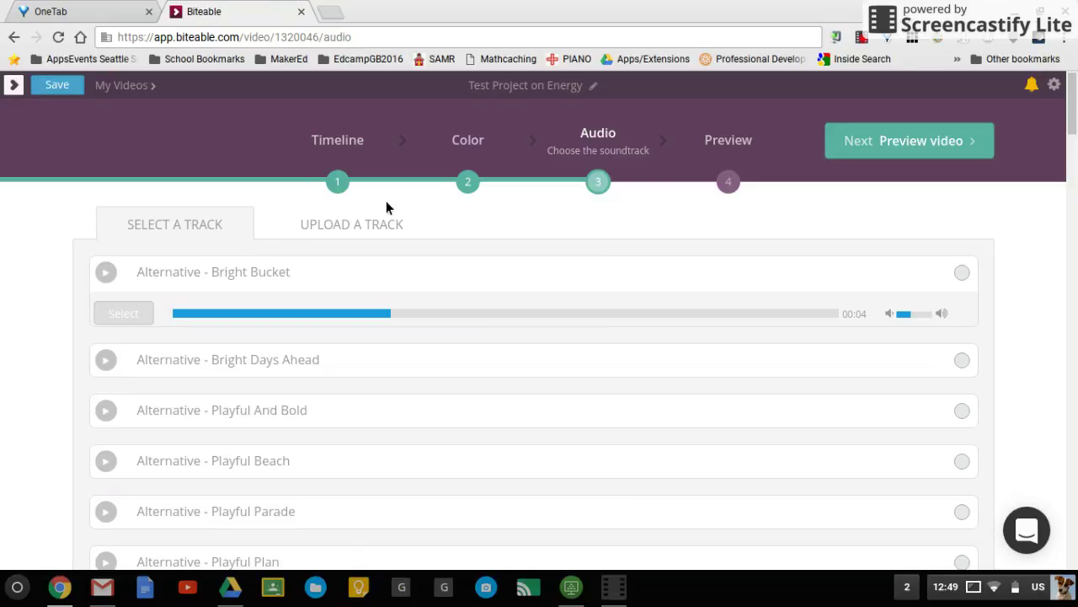
click(726, 141)
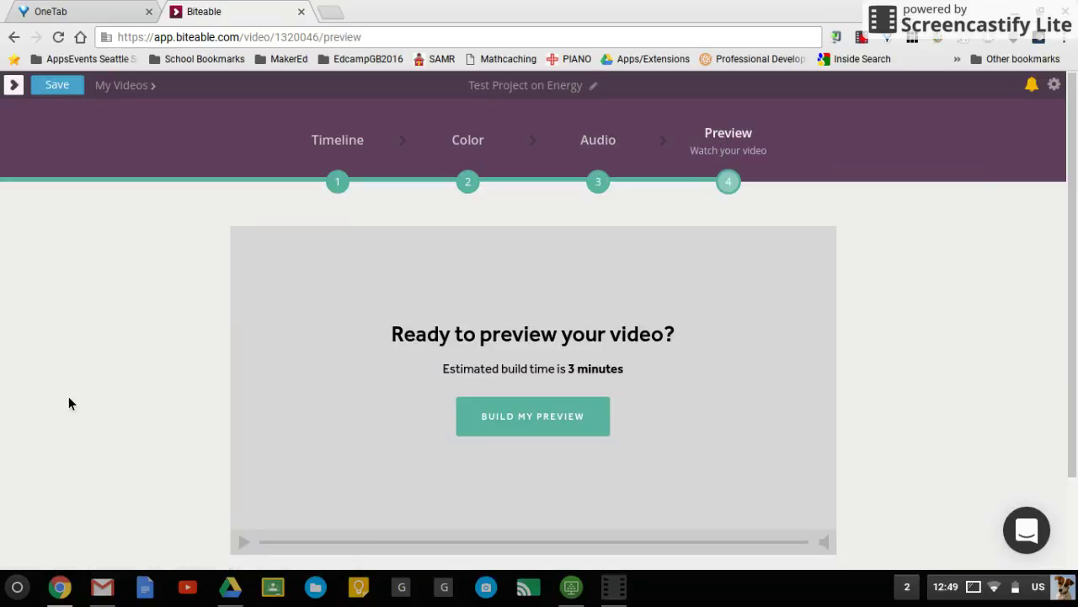
- Build the video preview and wait until the wind energy title card is playable
scroll(68, 401, down, 2)
click(532, 313)
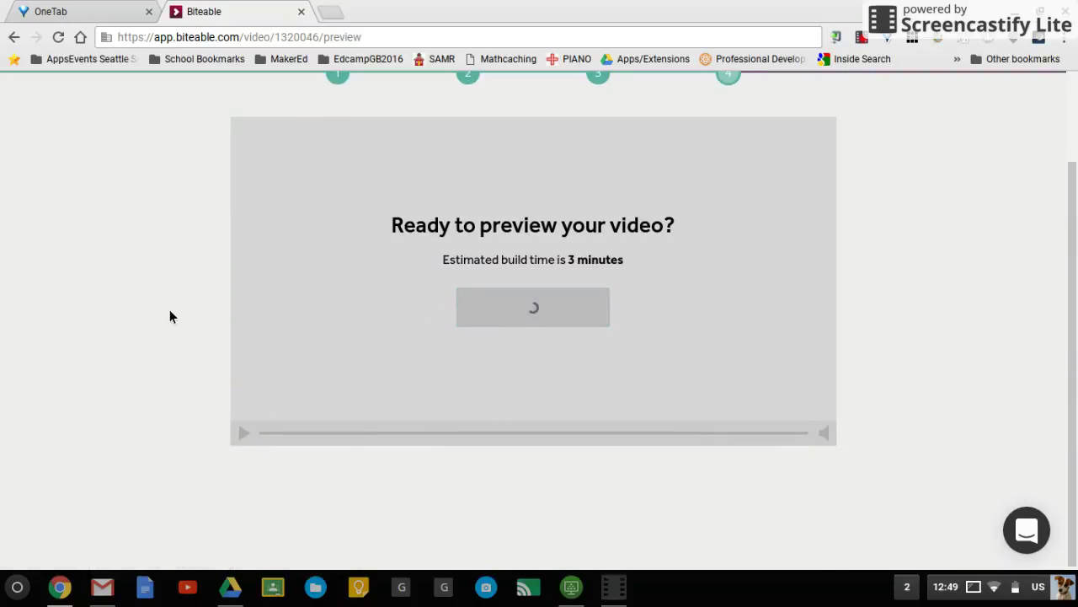
scroll(160, 251, up, 2)
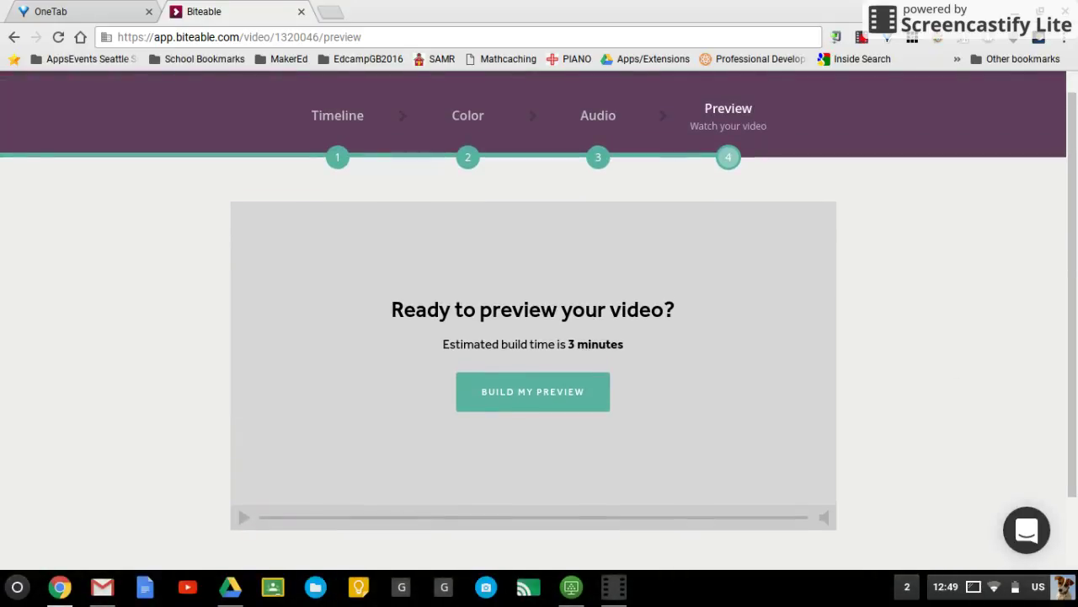
click(863, 39)
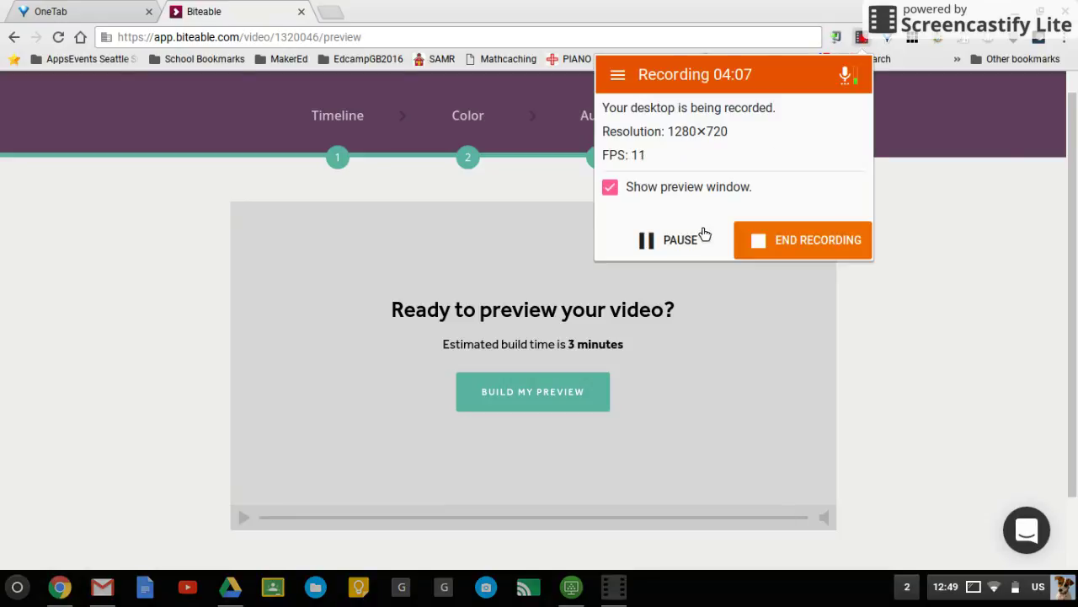
click(679, 240)
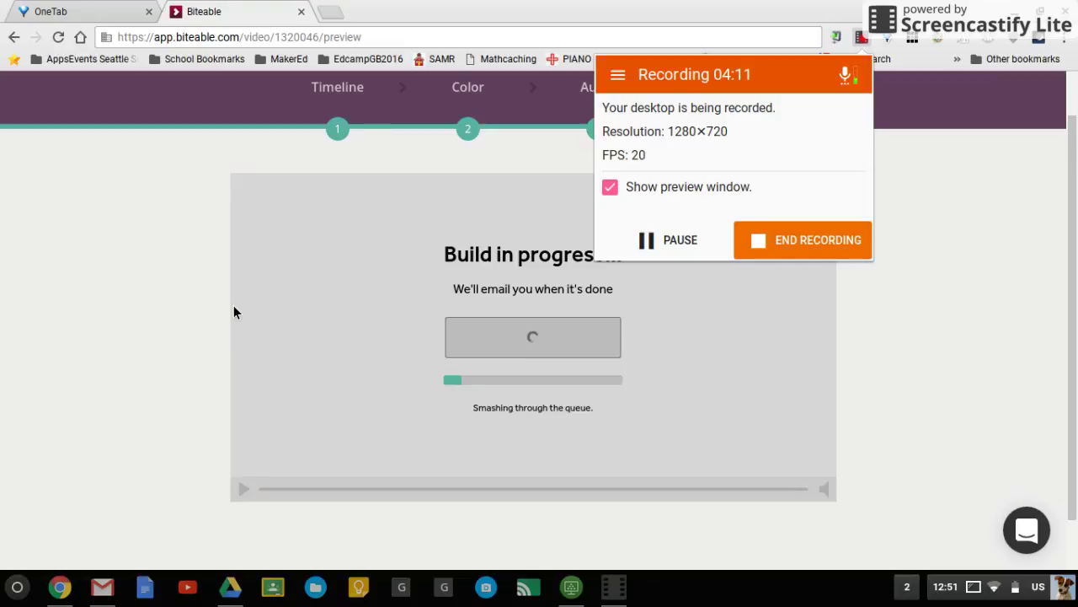
click(415, 272)
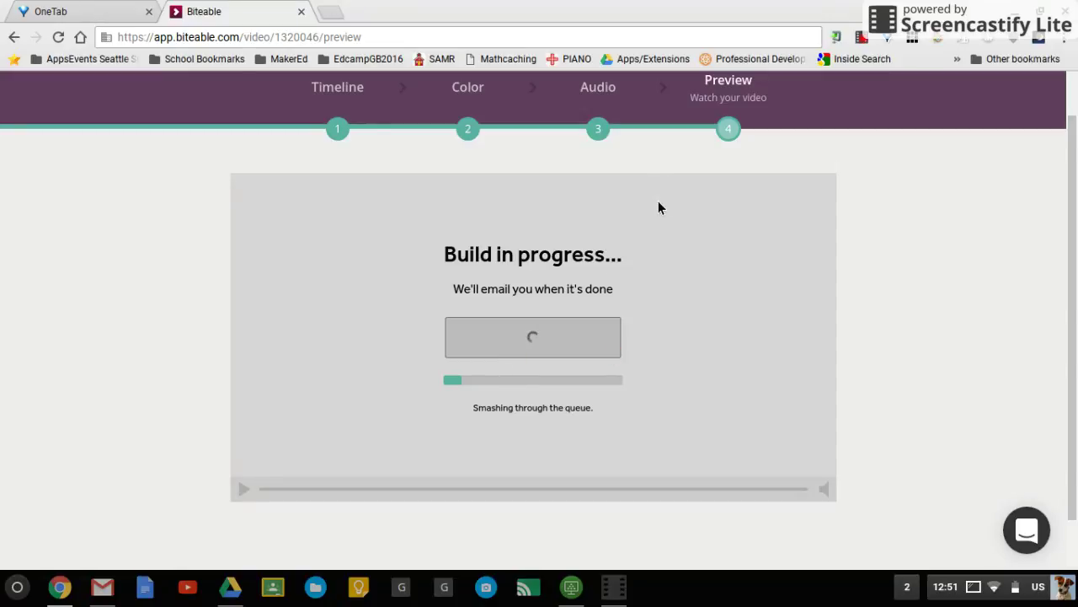
click(863, 40)
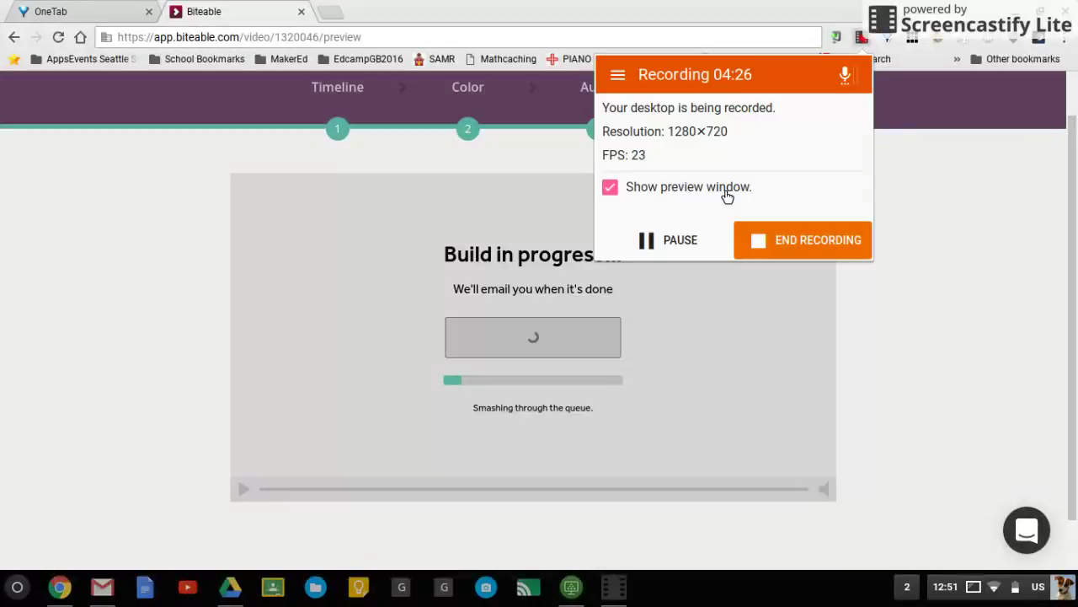
click(689, 243)
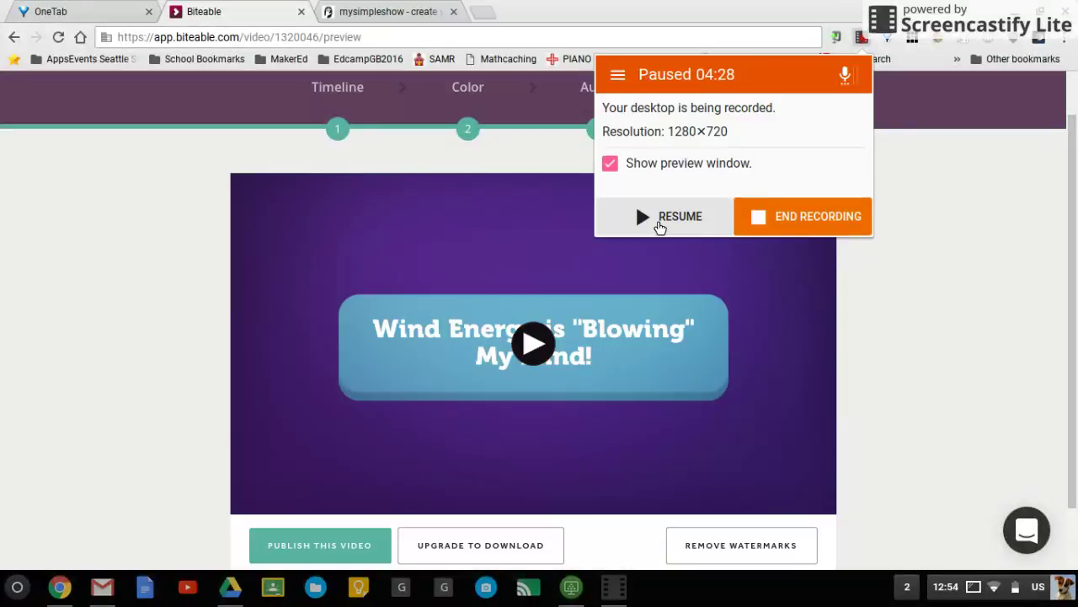
click(660, 219)
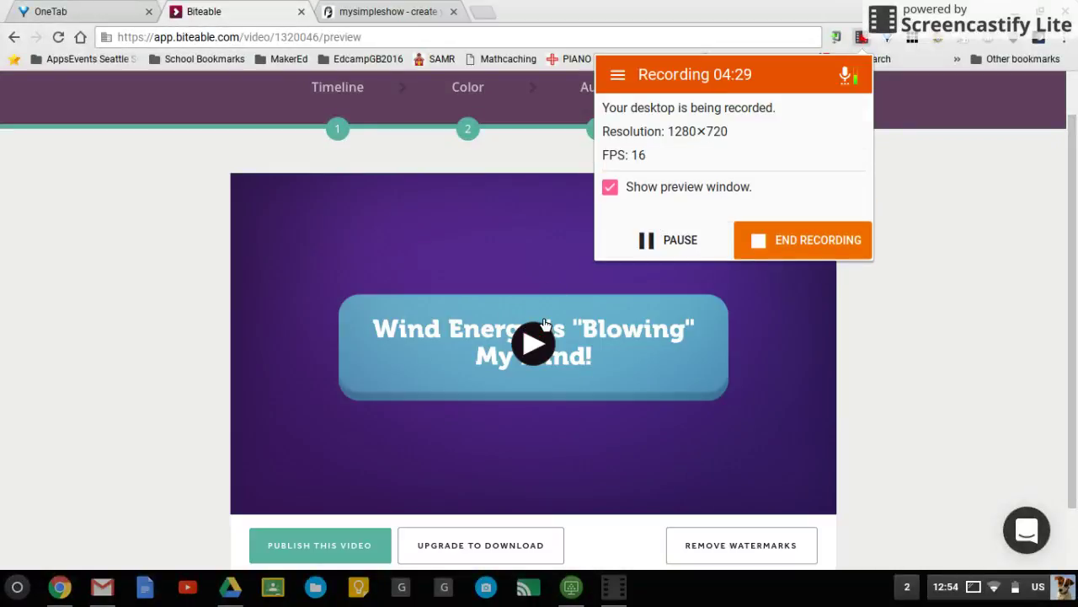
- Play the 9-second preview to the end, then publish the video
click(540, 345)
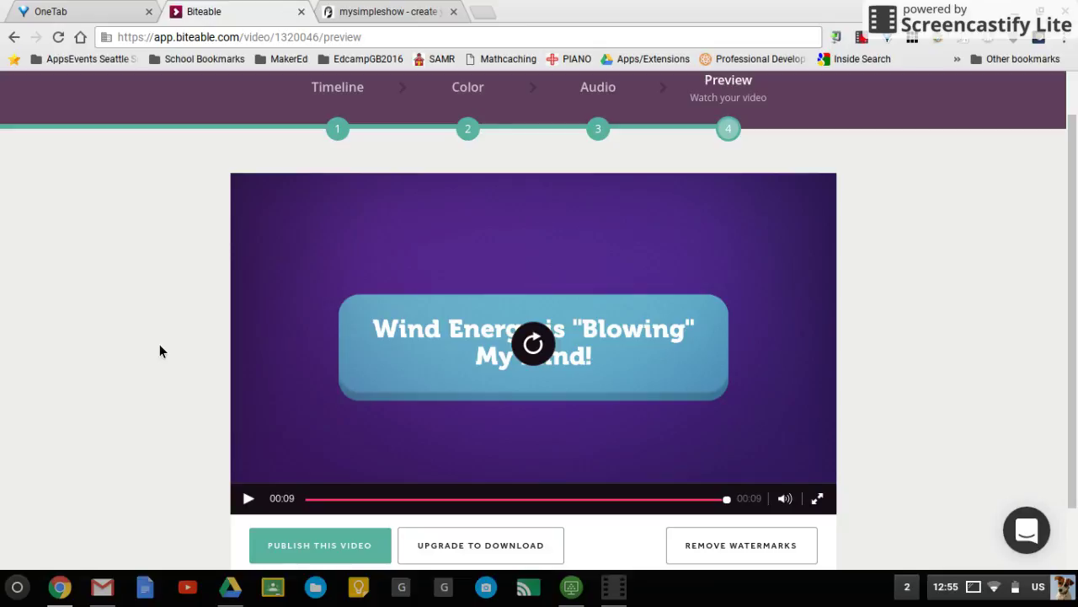
scroll(148, 406, down, 1)
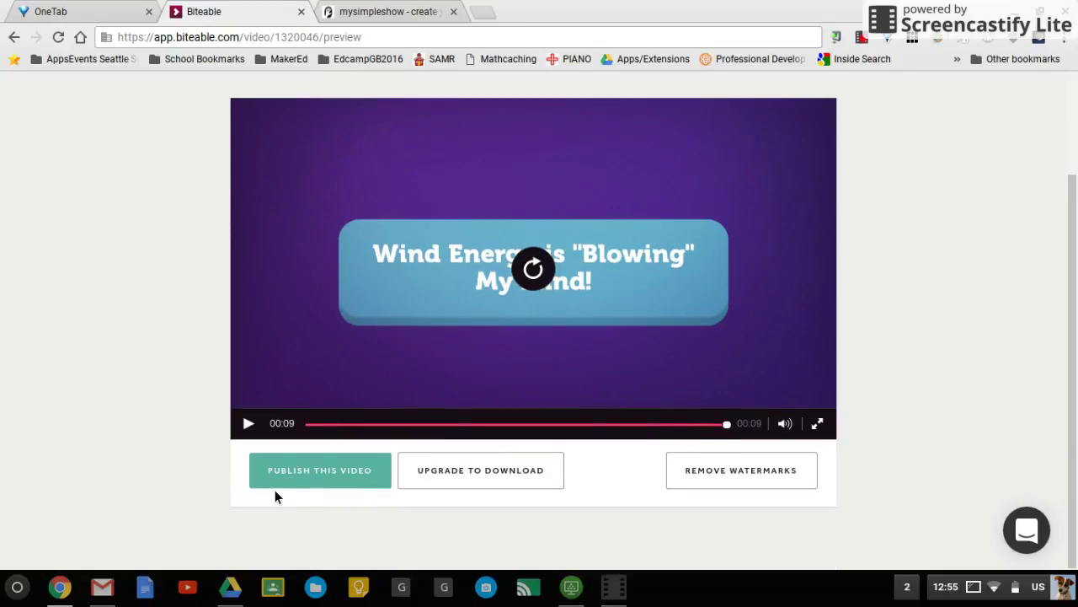
click(305, 494)
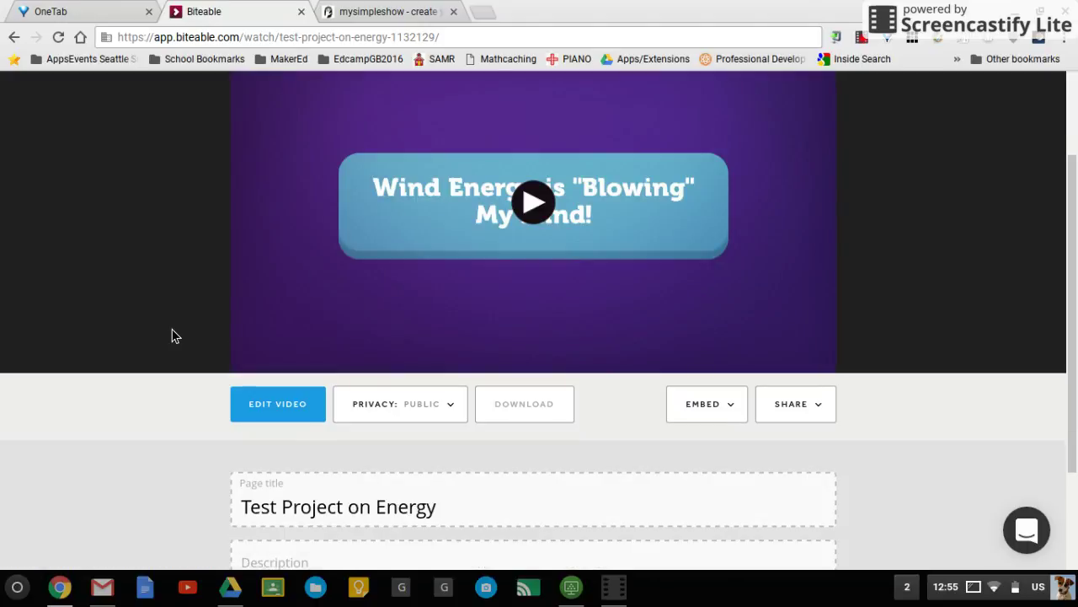
- Open the share options, start editing the description, and select the watch page's URL
click(779, 409)
scroll(610, 449, down, 3)
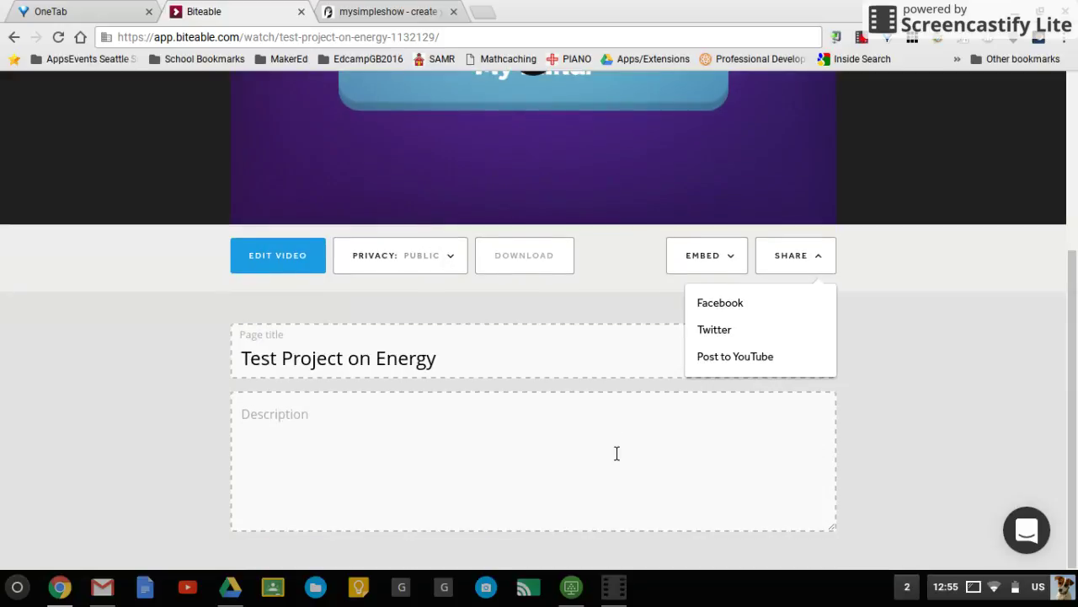
scroll(617, 454, up, 3)
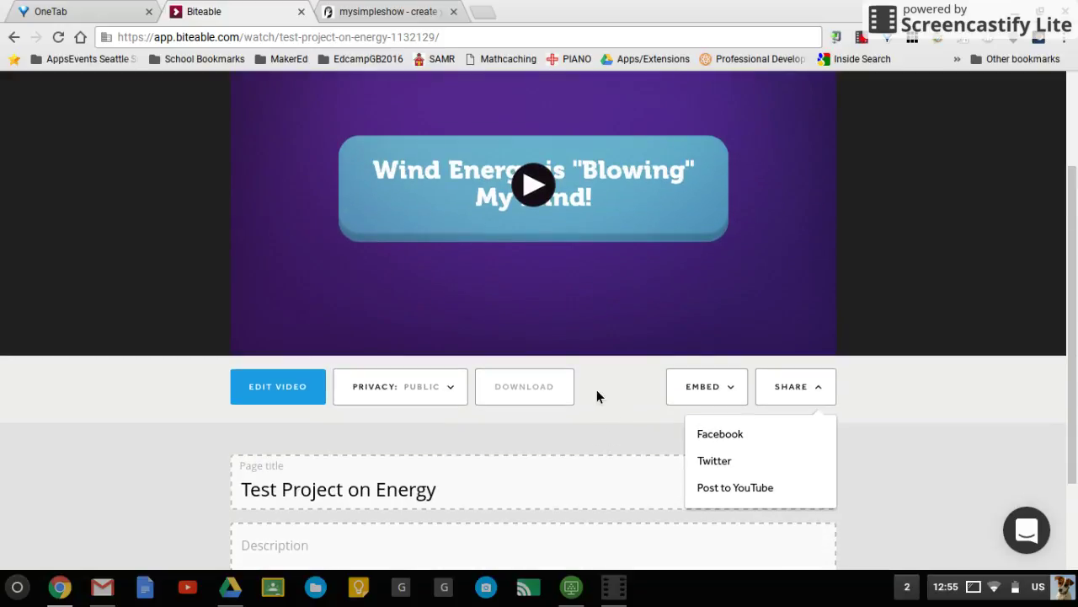
scroll(596, 387, down, 3)
click(541, 440)
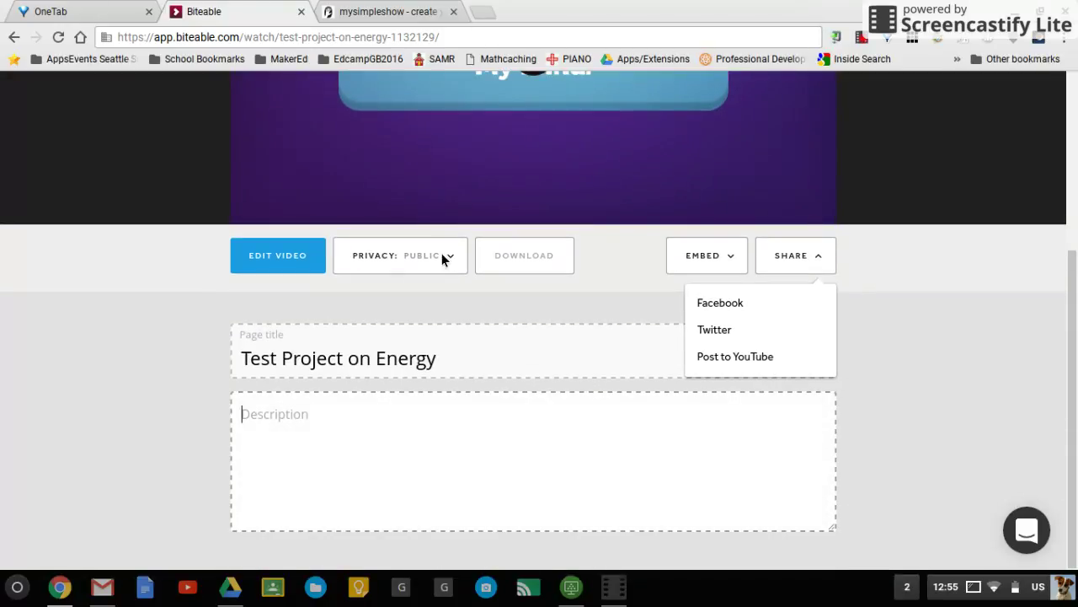
click(295, 38)
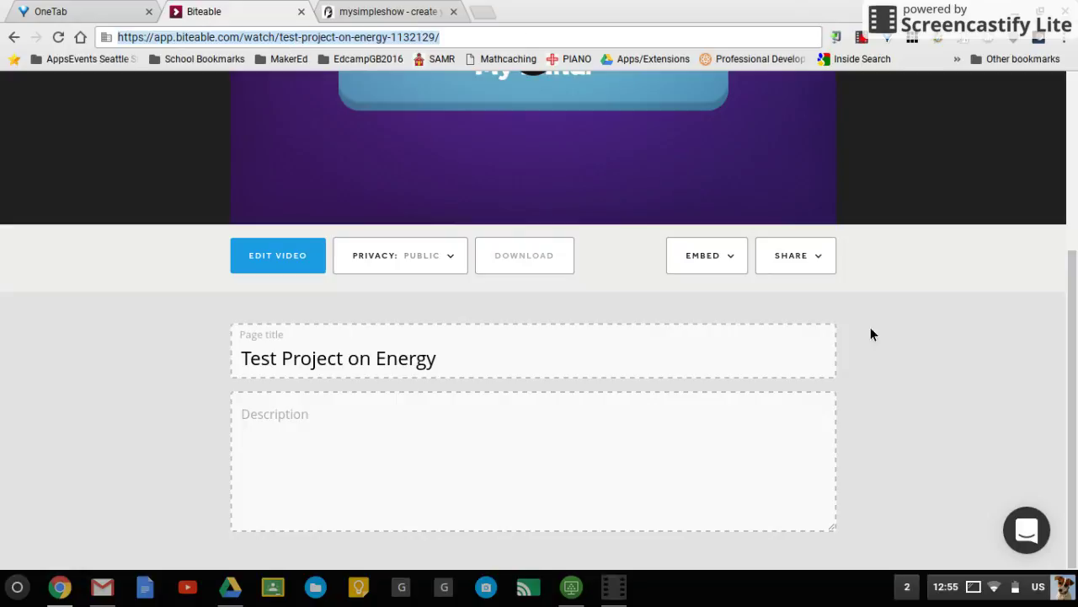
click(861, 38)
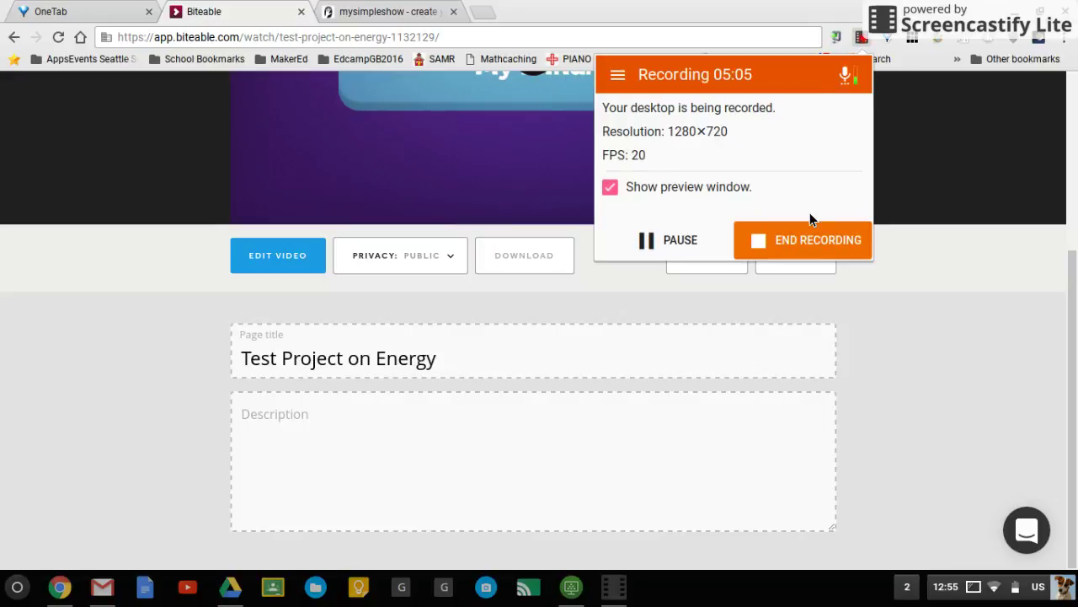